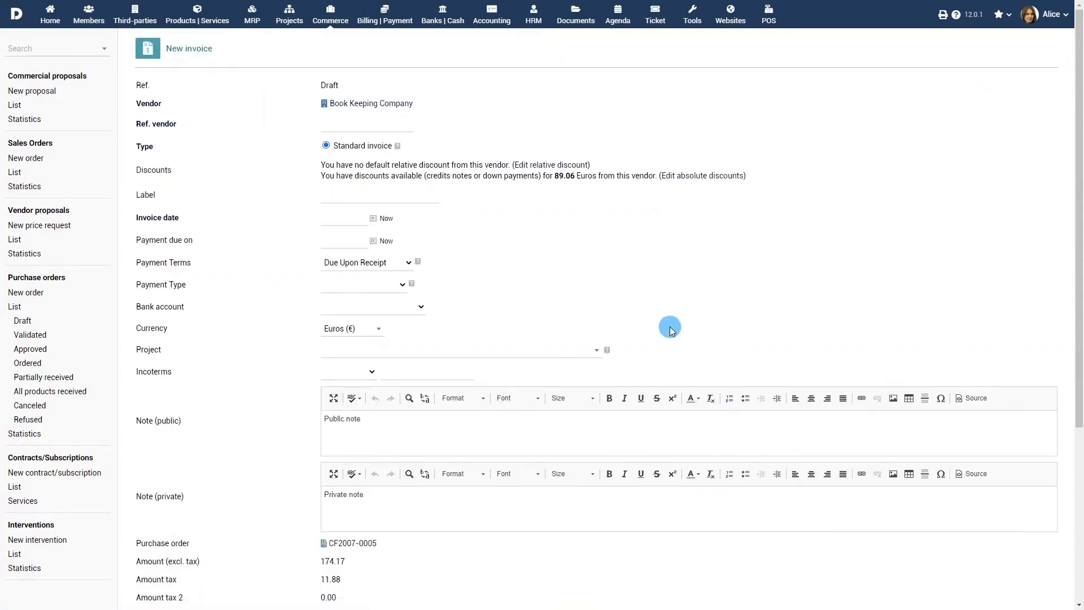
Step: From the vendor list, open Book Keeping Company and start a new invoice or credit note
{"action": "mouse_move", "coordinate": [338, 105]}
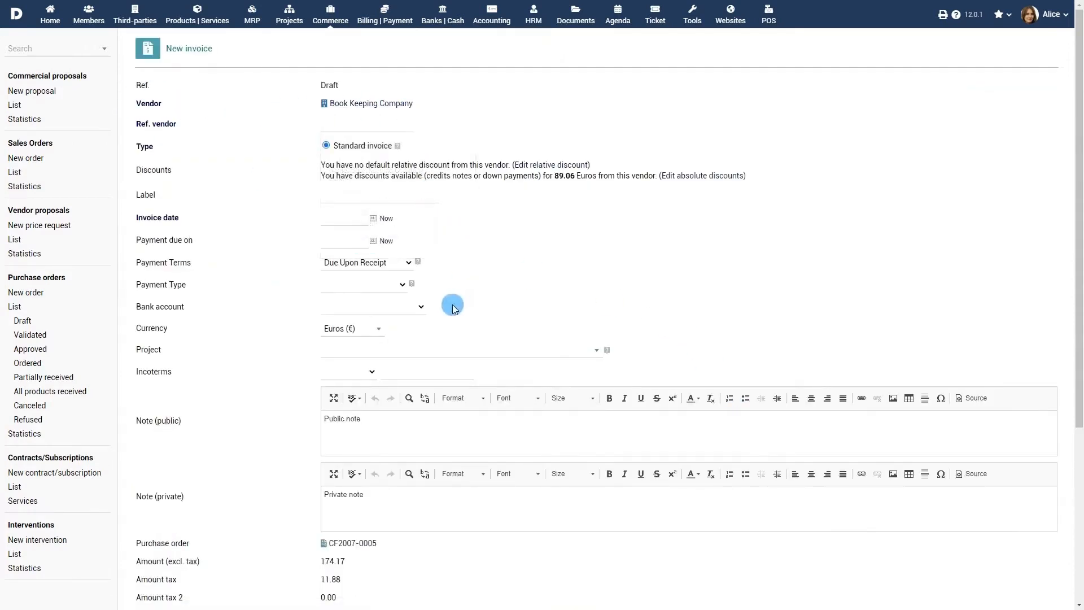
{"action": "scroll", "coordinate": [445, 300], "scroll_direction": "down", "scroll_amount": 2}
{"action": "scroll", "coordinate": [444, 300], "scroll_direction": "down", "scroll_amount": 3}
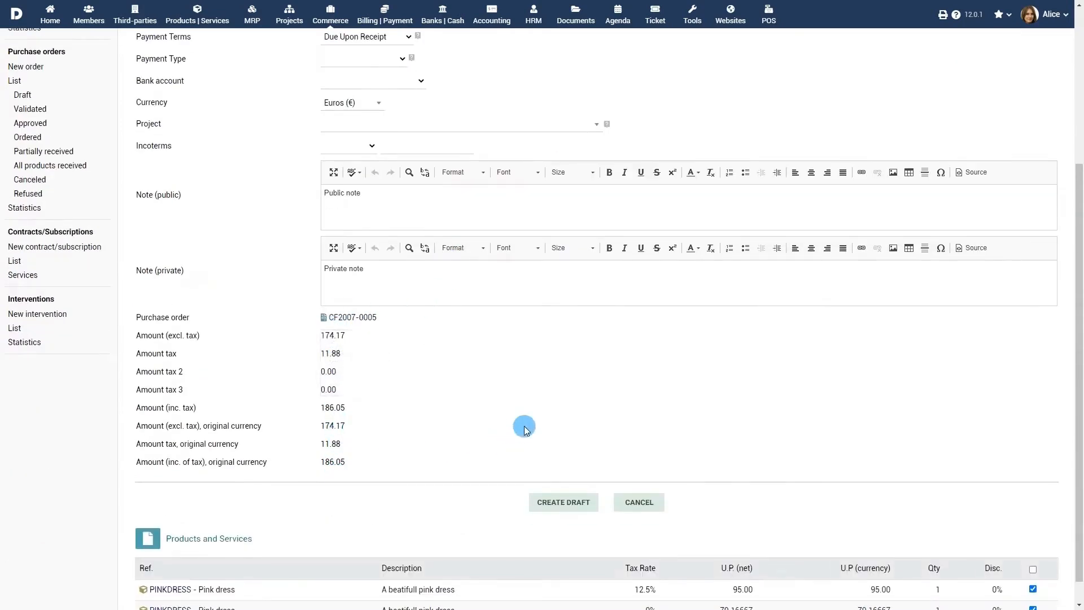
{"action": "scroll", "coordinate": [525, 427], "scroll_direction": "up", "scroll_amount": 4}
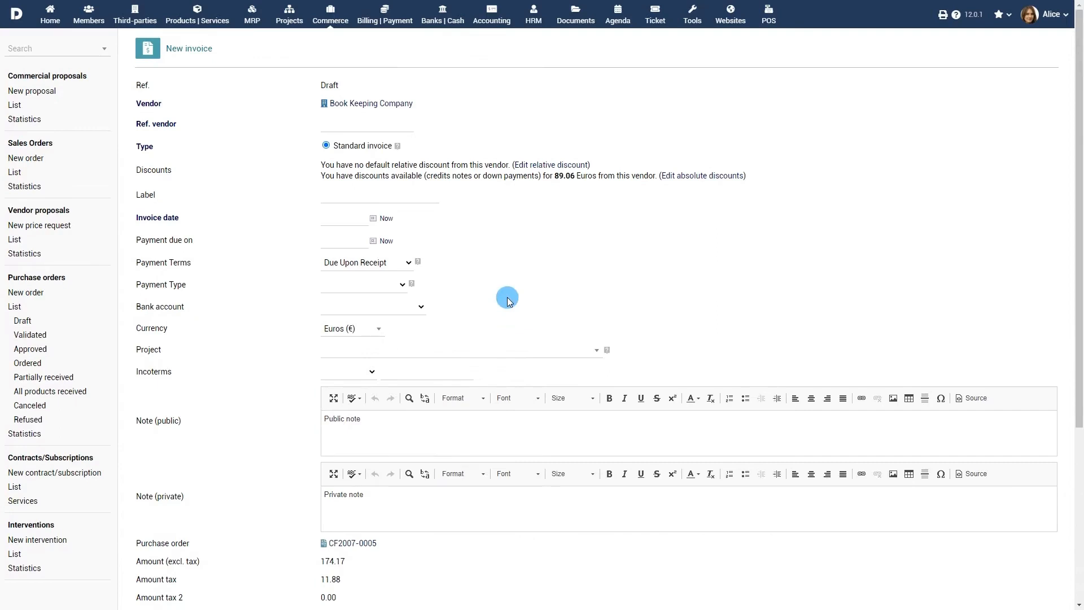
{"action": "left_click", "coordinate": [135, 16]}
{"action": "left_click", "coordinate": [41, 175]}
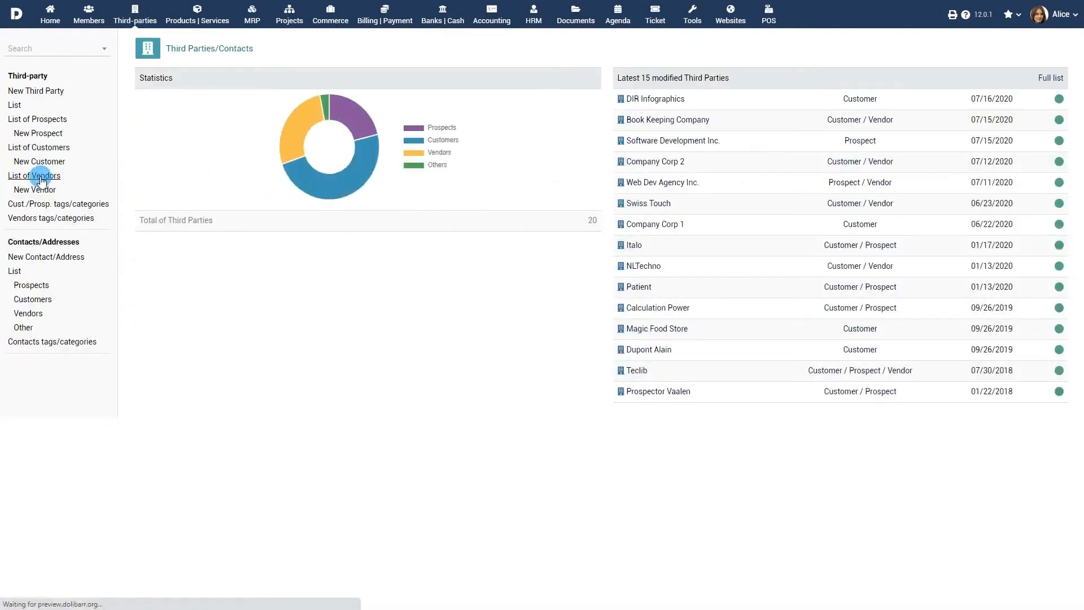
{"action": "left_click", "coordinate": [192, 140]}
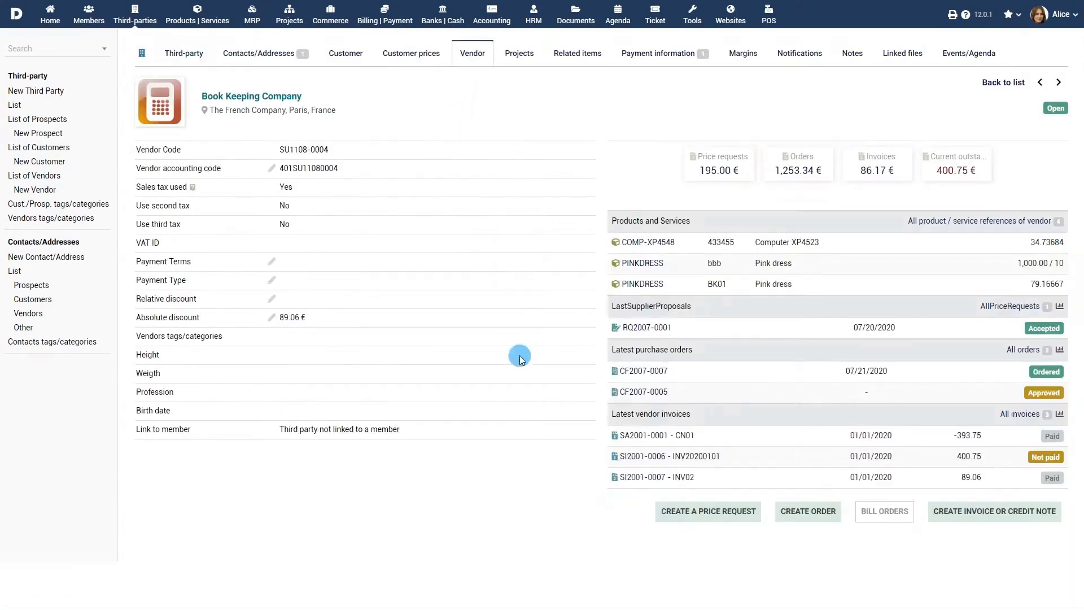
{"action": "left_click", "coordinate": [1014, 516]}
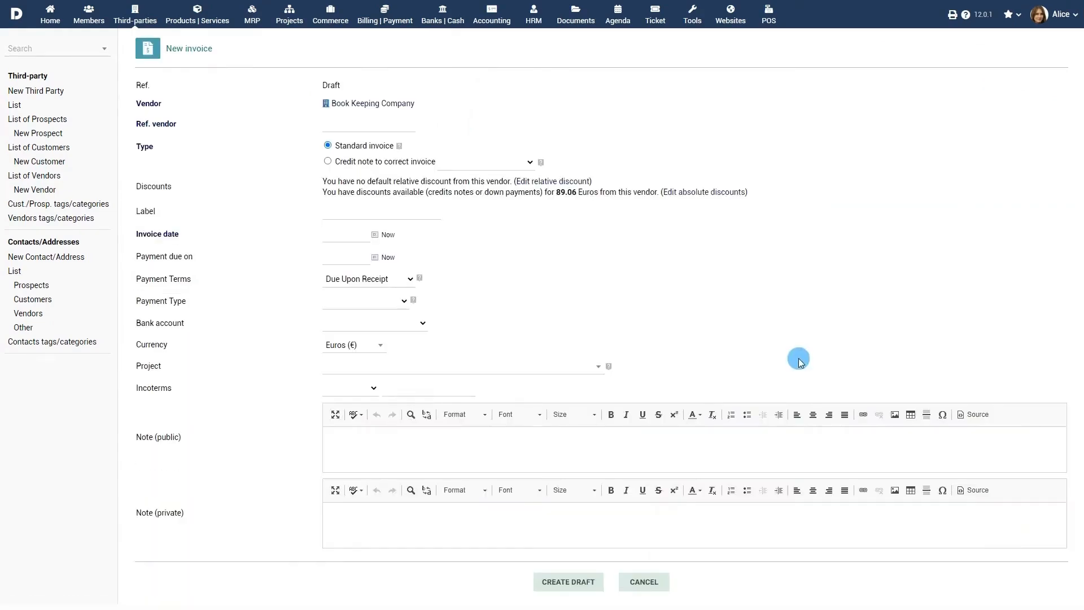
Step: Start a new vendor invoice with Swiss Touch as vendor and vendor reference SWT
{"action": "left_click", "coordinate": [386, 21]}
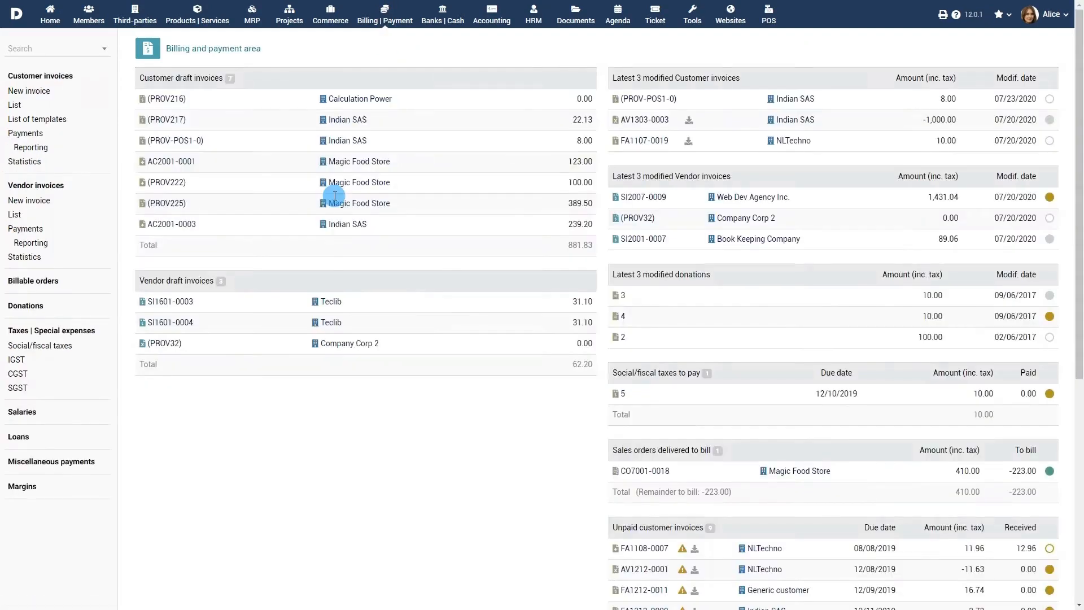
{"action": "left_click", "coordinate": [31, 200]}
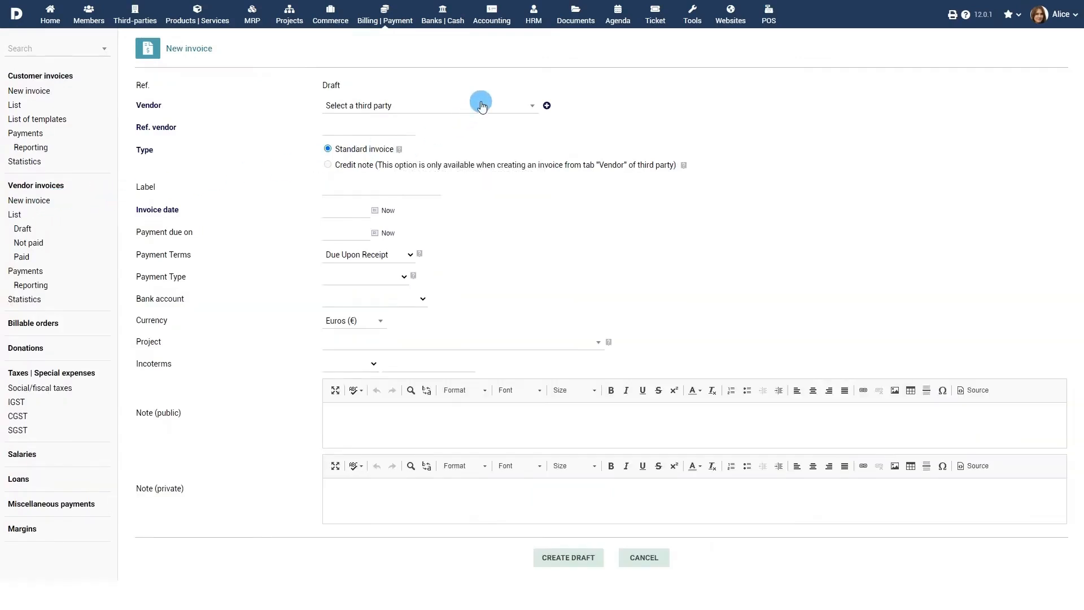
{"action": "left_click", "coordinate": [481, 108]}
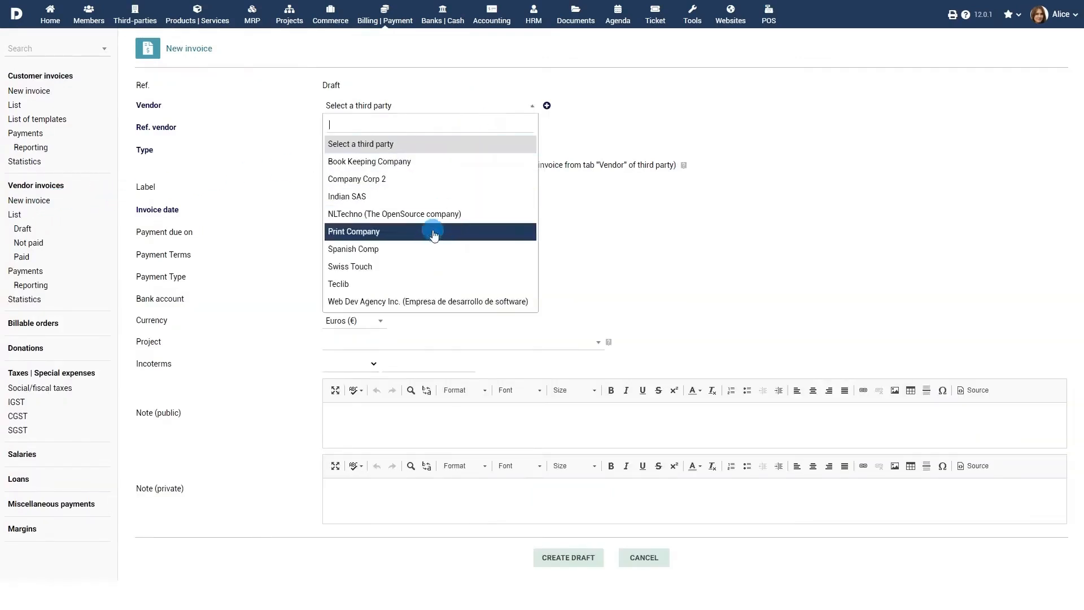
{"action": "left_click", "coordinate": [419, 266]}
{"action": "left_click", "coordinate": [363, 127]}
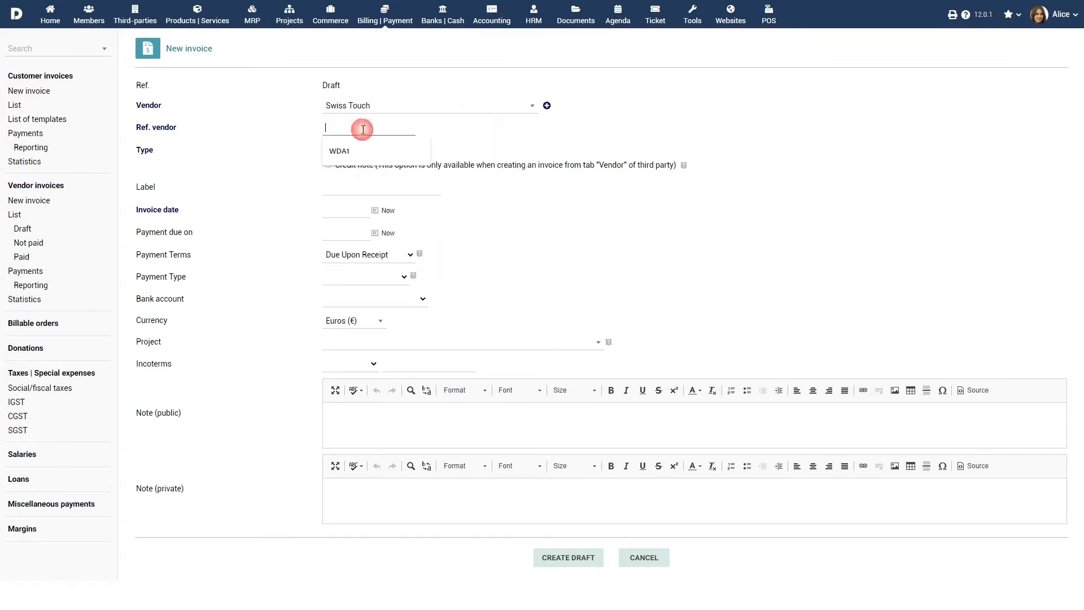
{"action": "type", "text": "sw"}
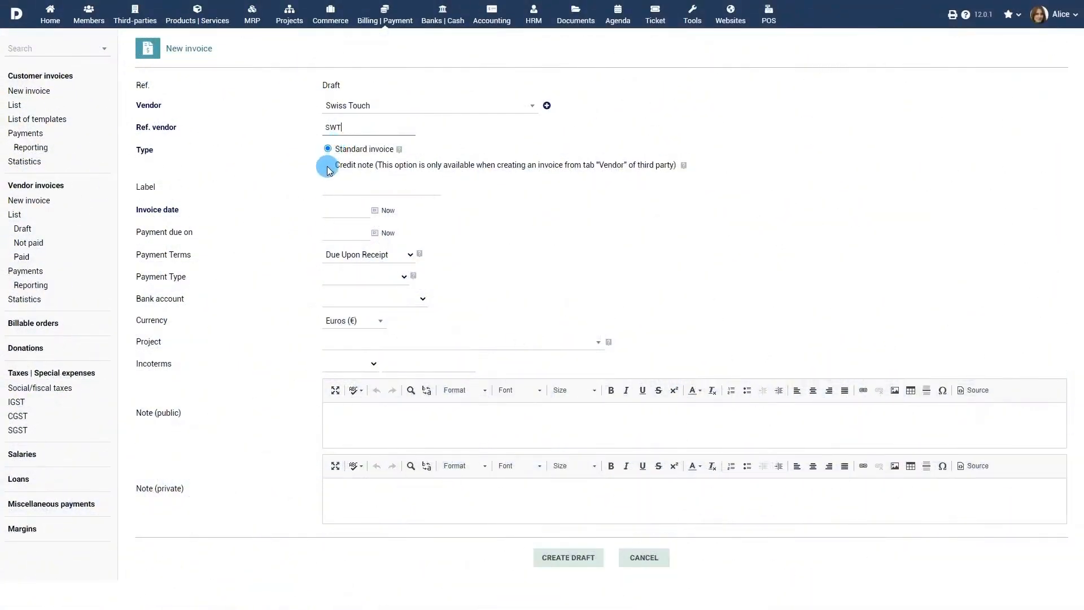
Step: Date the invoice today, due 08/13/2020, 30-day terms, bank transfer, Luxemburg Bank Account, Euros
{"action": "mouse_move", "coordinate": [681, 165]}
{"action": "left_click", "coordinate": [388, 211]}
{"action": "left_click", "coordinate": [374, 232]}
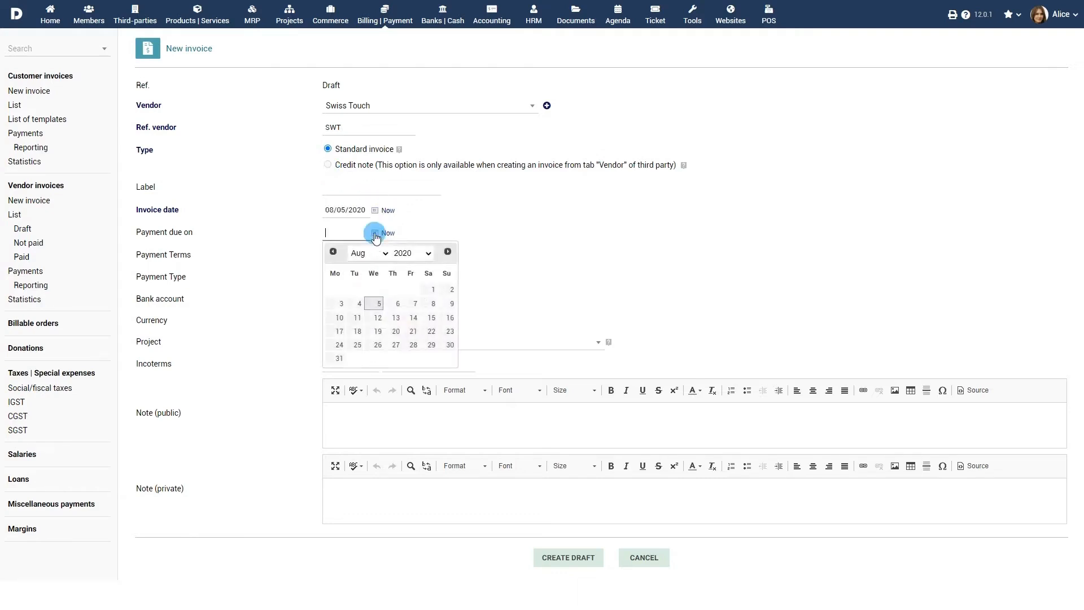
{"action": "left_click", "coordinate": [397, 315]}
{"action": "left_click", "coordinate": [380, 254]}
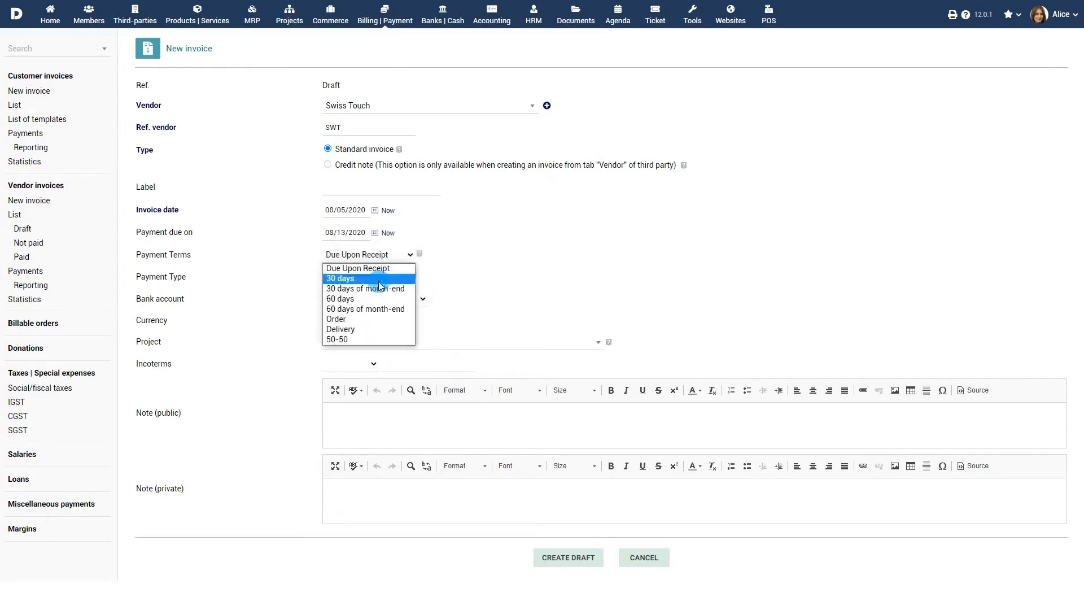
{"action": "left_click", "coordinate": [379, 282]}
{"action": "left_click", "coordinate": [377, 277]}
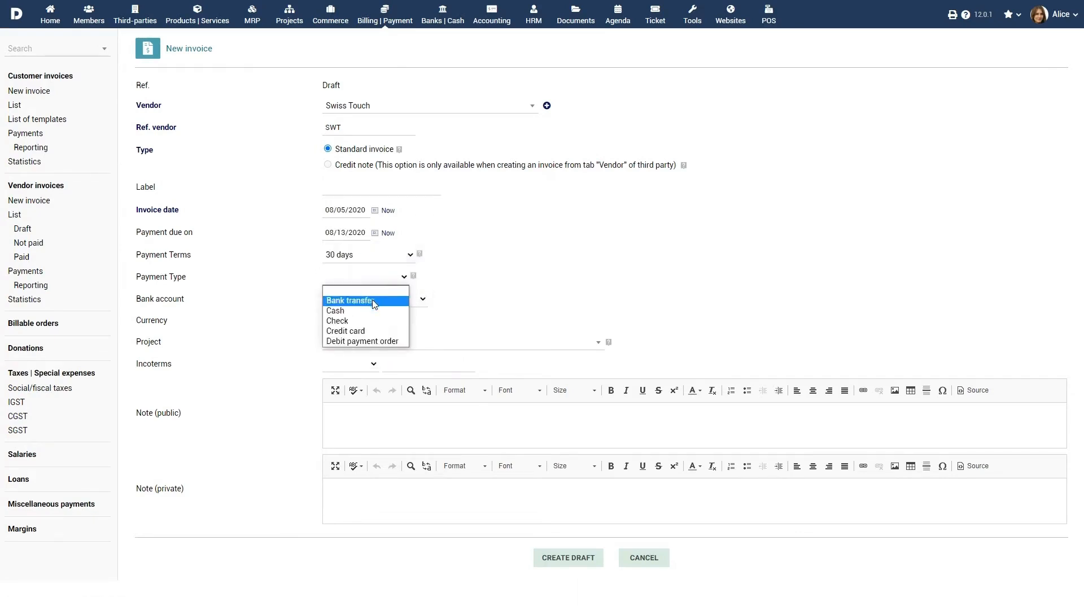
{"action": "left_click", "coordinate": [371, 299]}
{"action": "left_click", "coordinate": [380, 300]}
{"action": "left_click", "coordinate": [398, 330]}
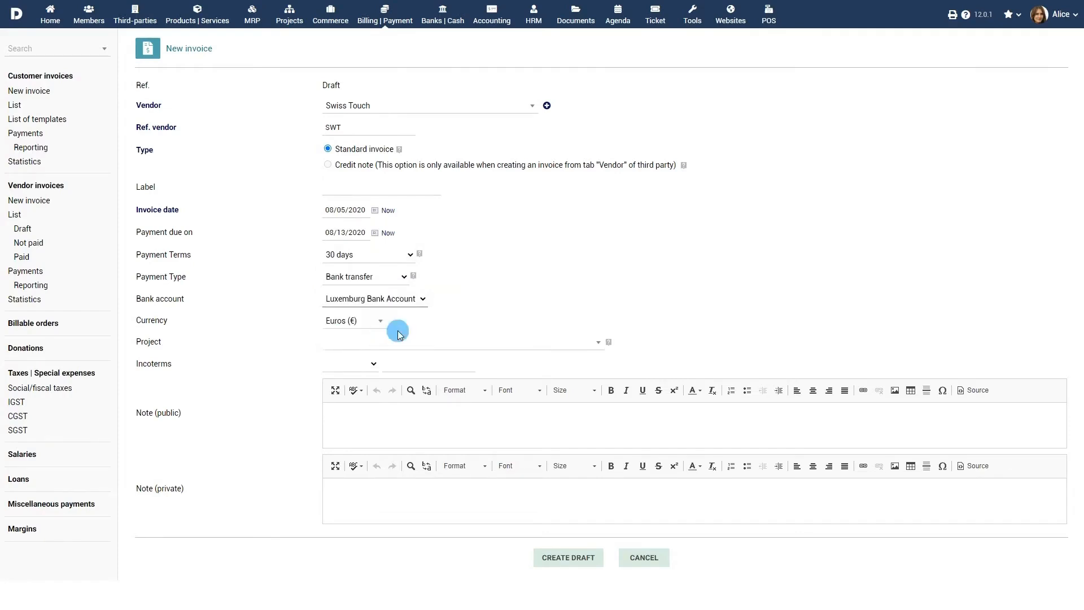
{"action": "left_click", "coordinate": [374, 321]}
{"action": "left_click", "coordinate": [363, 356]}
Step: Link the invoice to project PROJ1, add a public note, and create the draft
{"action": "left_click", "coordinate": [450, 342]}
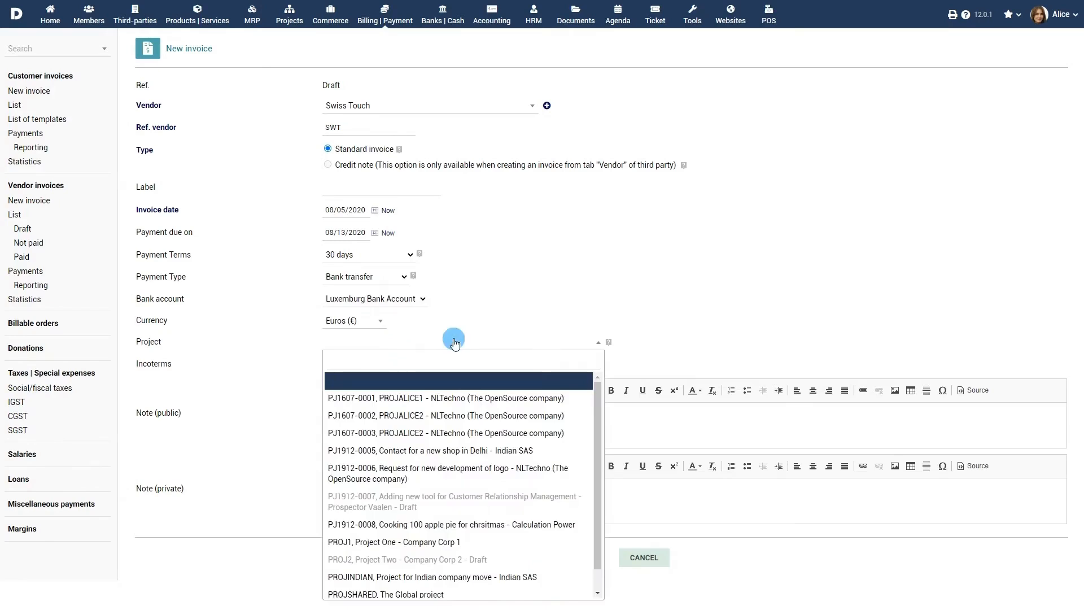
{"action": "left_click", "coordinate": [441, 543]}
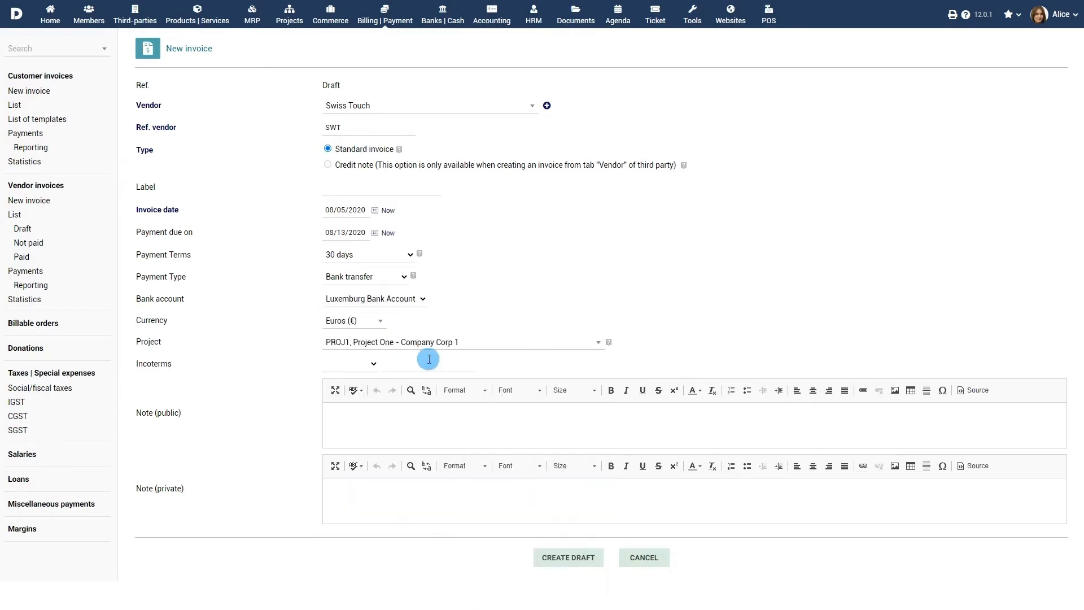
{"action": "left_click", "coordinate": [423, 421]}
{"action": "type", "text": "Che"}
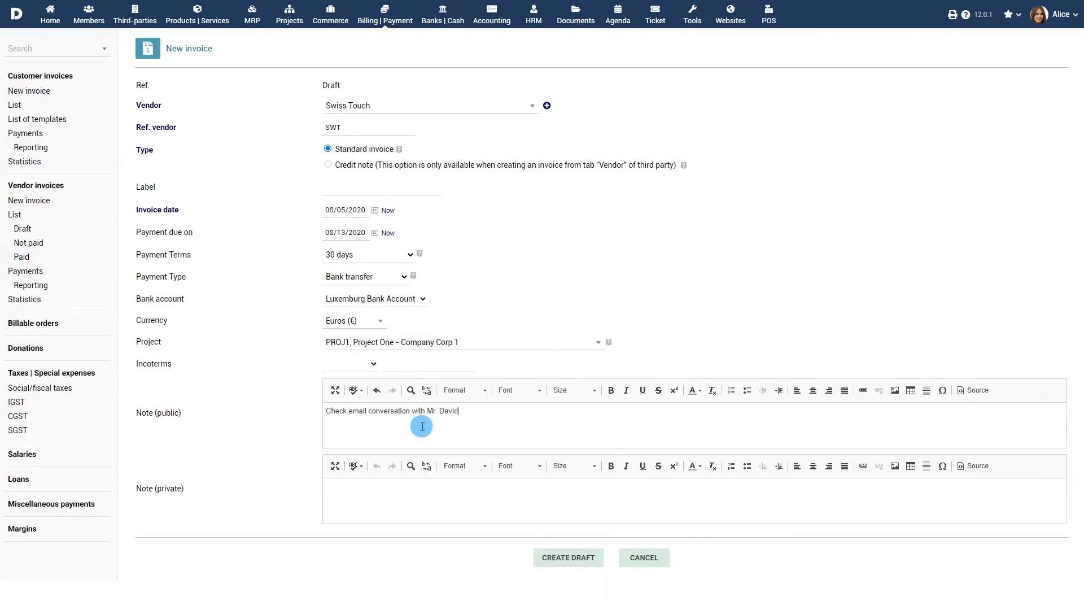
{"action": "left_click", "coordinate": [572, 559]}
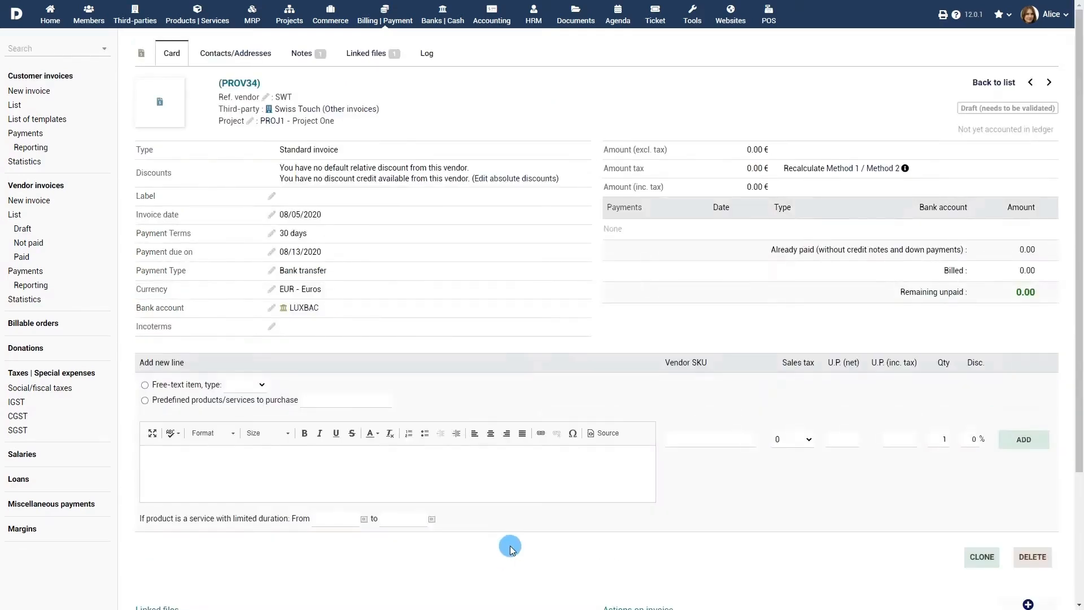
Step: Add a line for predefined product SK003 Swiss Army Knife at unit price 323
{"action": "left_click", "coordinate": [145, 400]}
{"action": "left_click", "coordinate": [317, 396]}
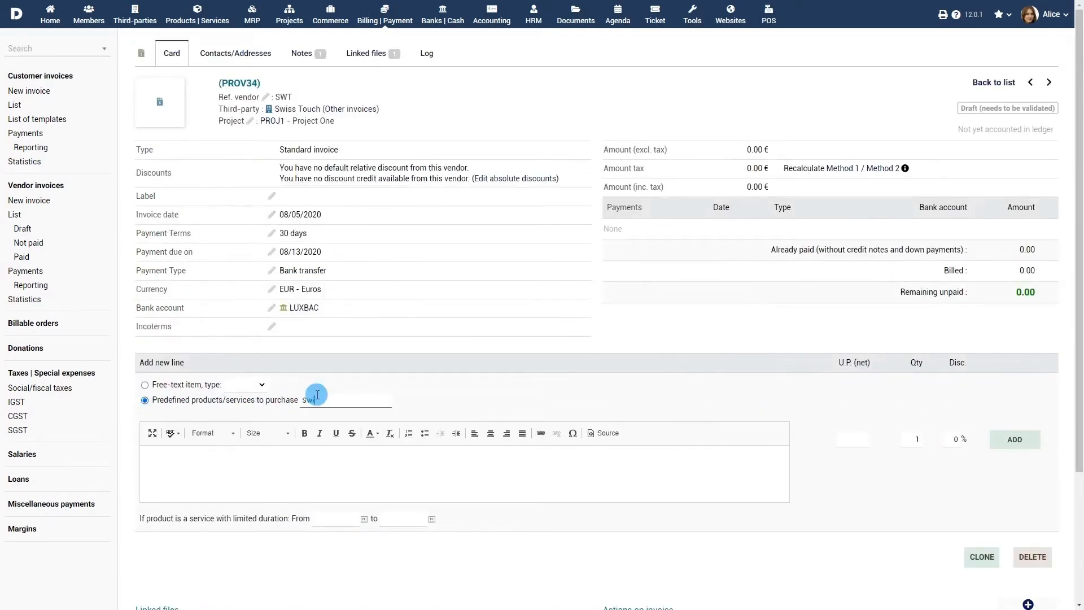
{"action": "type", "text": "Swiss"}
{"action": "left_click", "coordinate": [356, 417]}
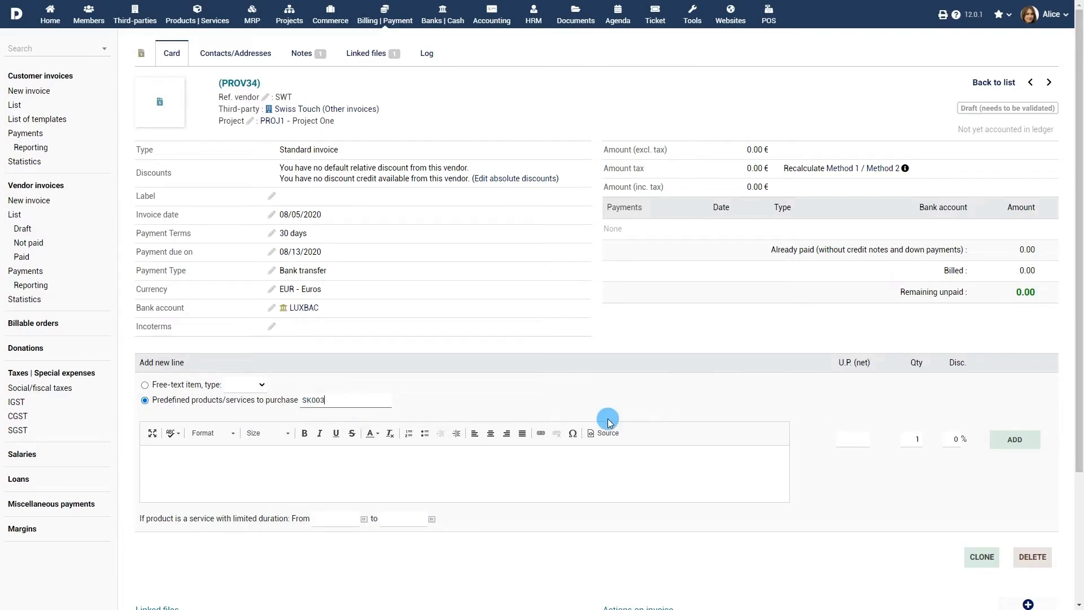
{"action": "left_click", "coordinate": [852, 439]}
{"action": "type", "text": "323"}
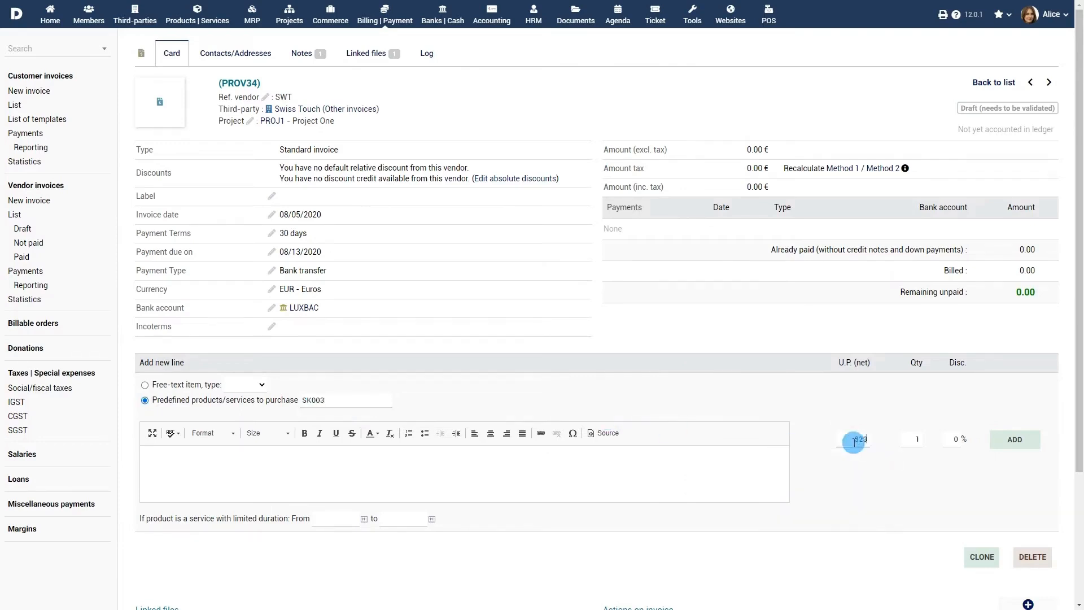
{"action": "left_click", "coordinate": [1010, 441]}
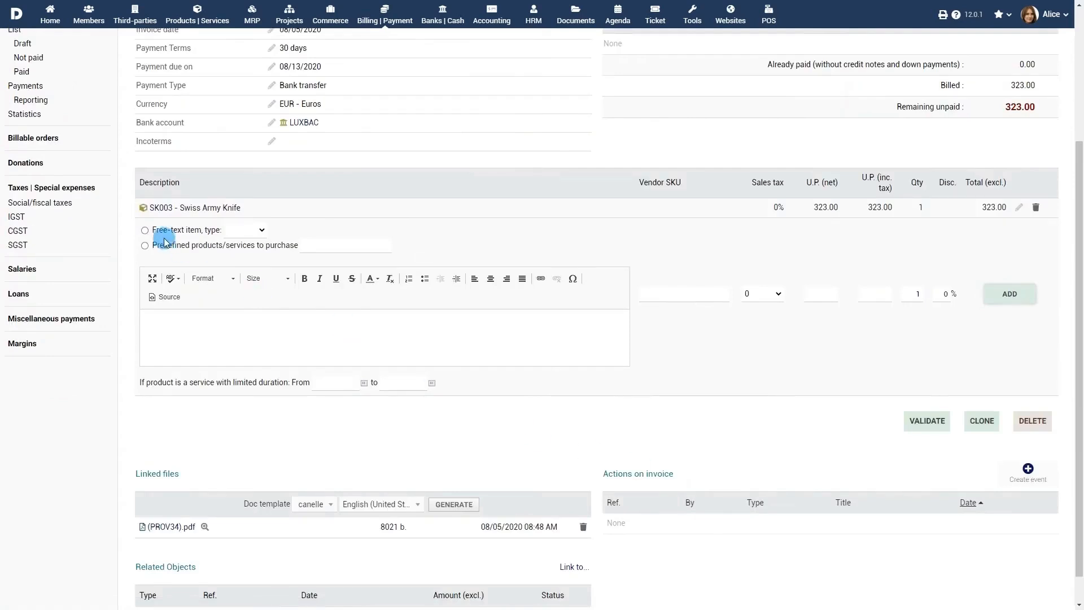
Step: Add a free-text Product line 'Knife Holder', quantity 5 at unit price 18
{"action": "left_click", "coordinate": [144, 229]}
{"action": "left_click", "coordinate": [245, 229]}
{"action": "left_click", "coordinate": [244, 253]}
{"action": "type", "text": "Knife Holder"}
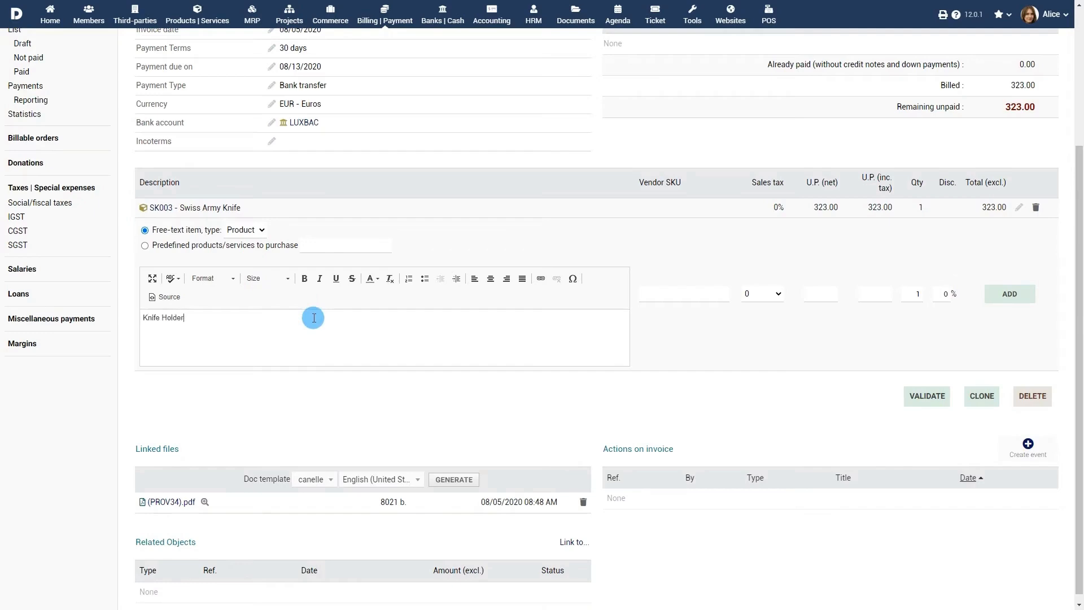
{"action": "left_click", "coordinate": [820, 294]}
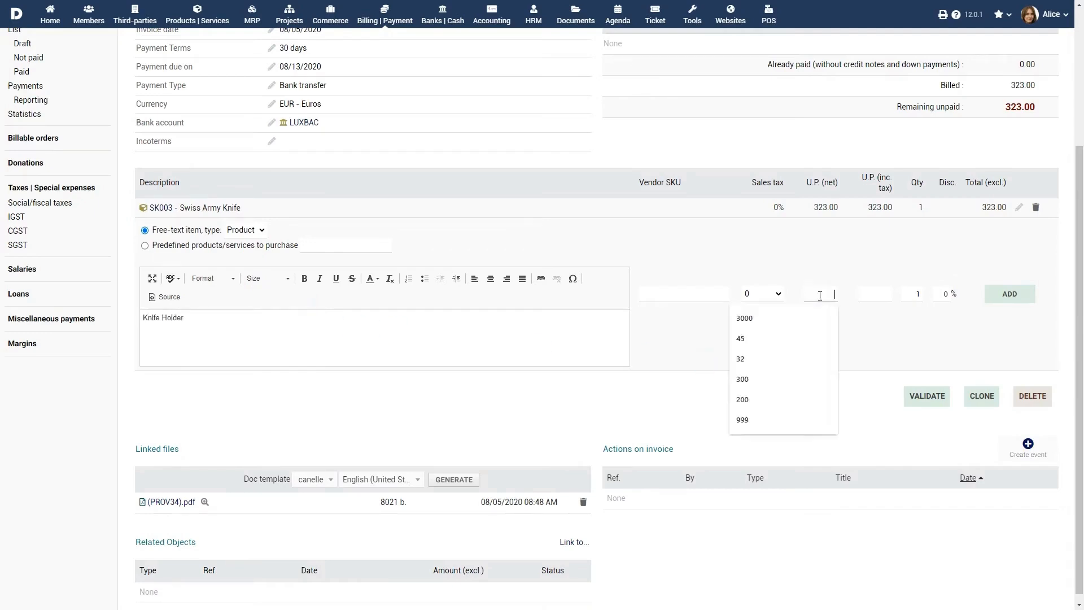
{"action": "type", "text": "18"}
{"action": "left_click_drag", "start_coordinate": [911, 298], "coordinate": [936, 294]}
{"action": "type", "text": "5"}
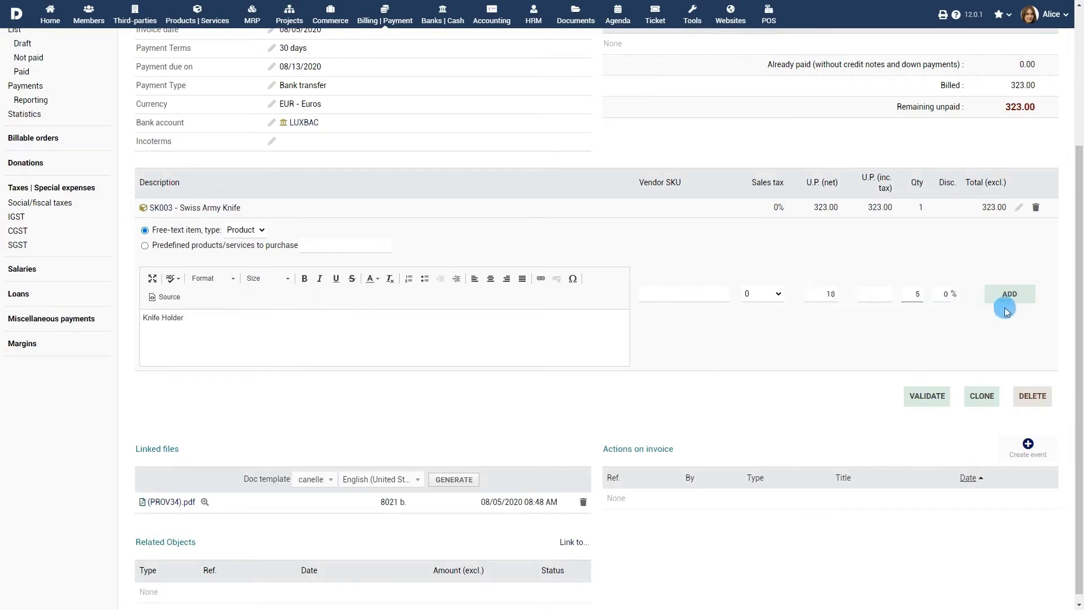
{"action": "left_click", "coordinate": [1008, 299]}
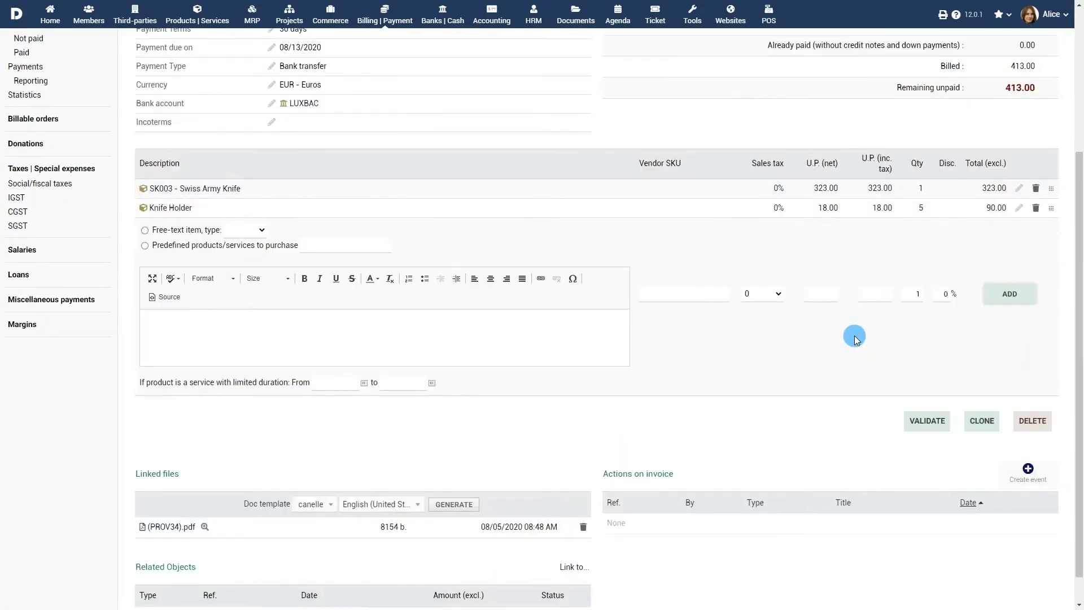
{"action": "scroll", "coordinate": [855, 336], "scroll_direction": "up", "scroll_amount": 4}
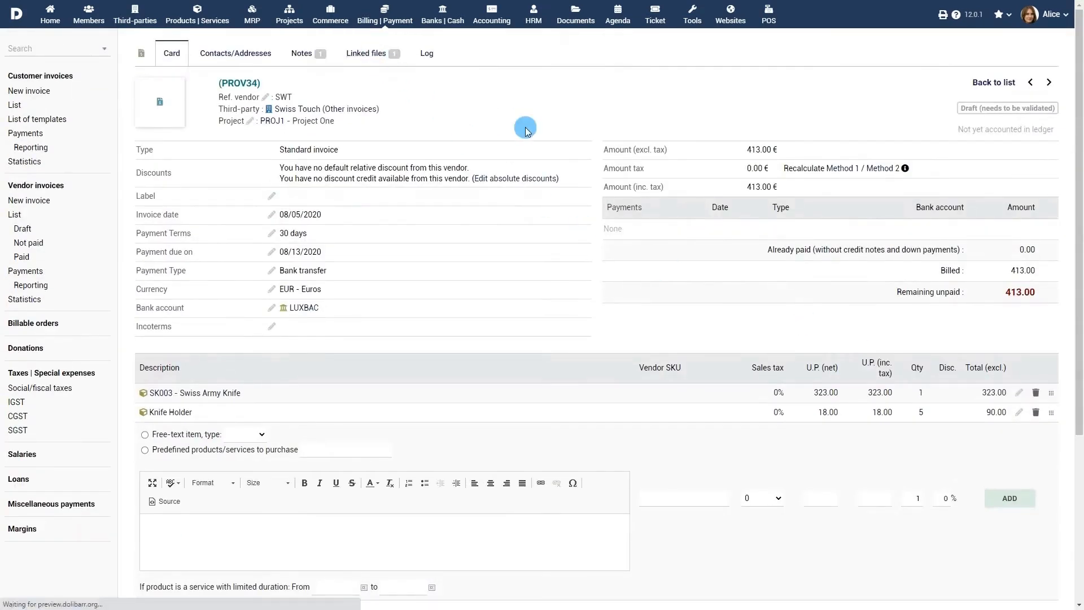
Step: Upload the Contract file on the Linked files tab of PROV34
{"action": "left_click", "coordinate": [167, 347]}
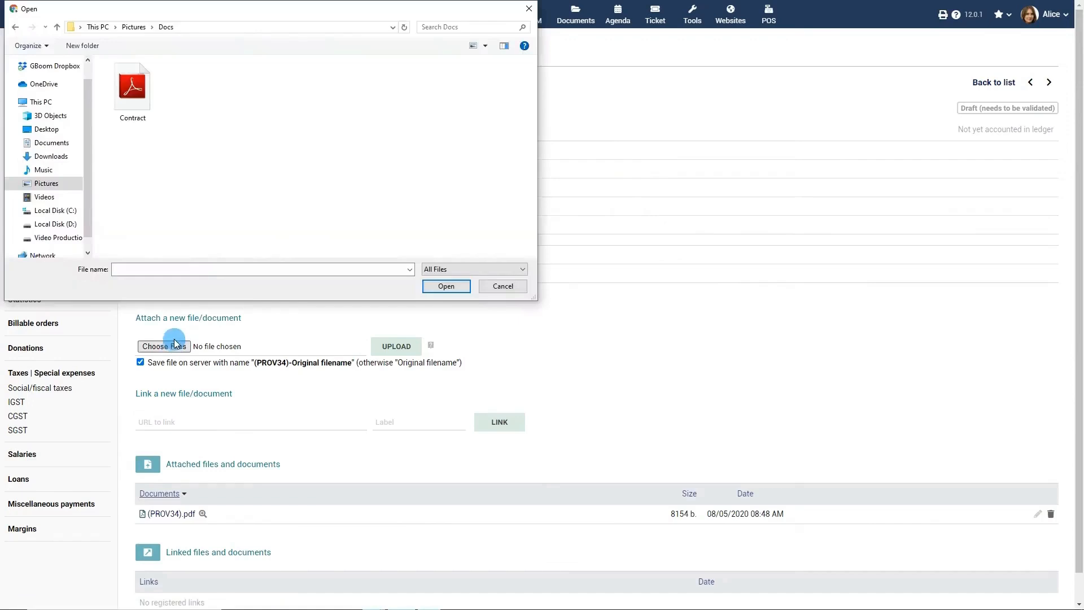
{"action": "left_click", "coordinate": [133, 87]}
{"action": "left_click", "coordinate": [445, 286]}
{"action": "left_click", "coordinate": [399, 348]}
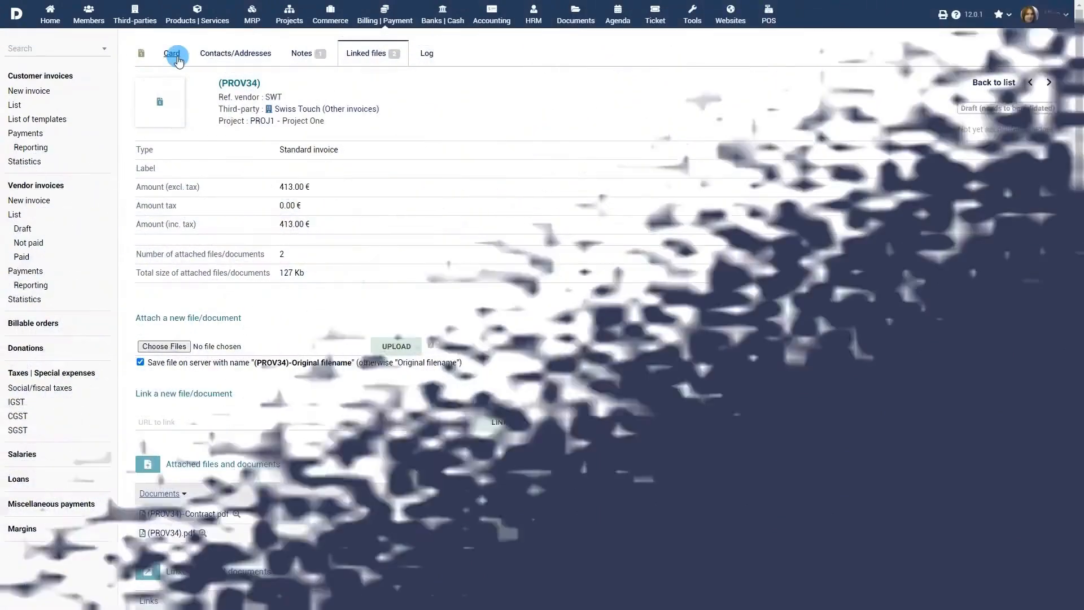
Step: From the Card tab, validate draft PROV34 and confirm, turning it into SI2008-0010
{"action": "left_click", "coordinate": [172, 55]}
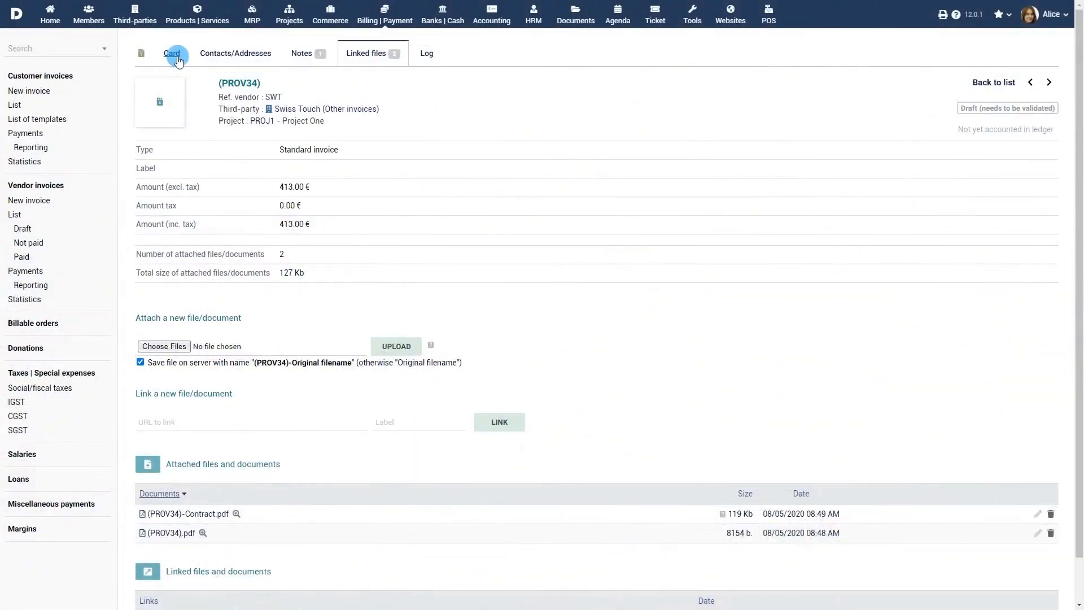
{"action": "scroll", "coordinate": [469, 208], "scroll_direction": "down", "scroll_amount": 3}
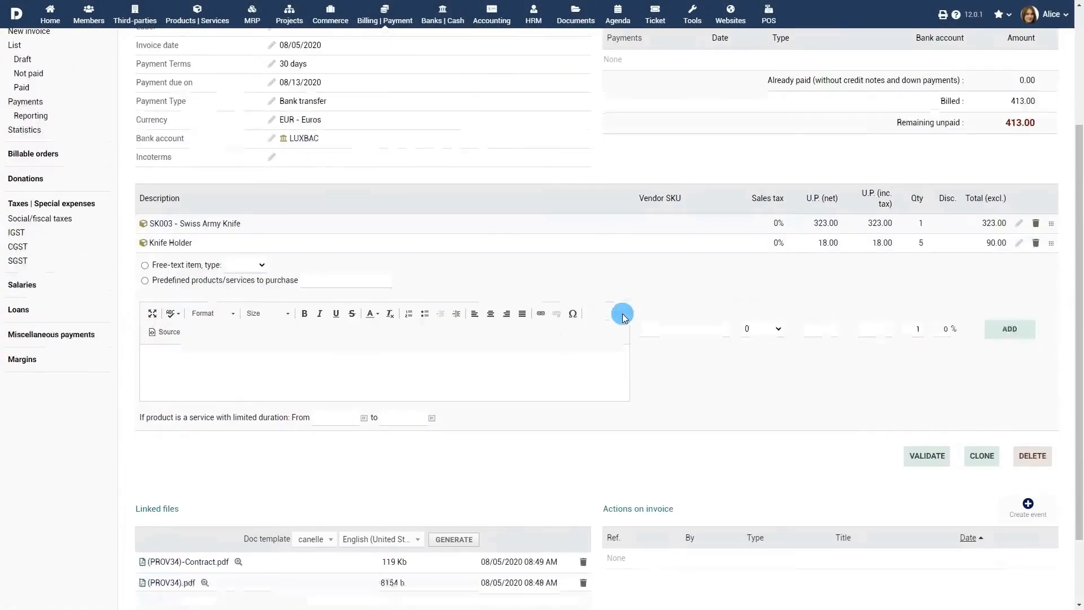
{"action": "left_click", "coordinate": [927, 454]}
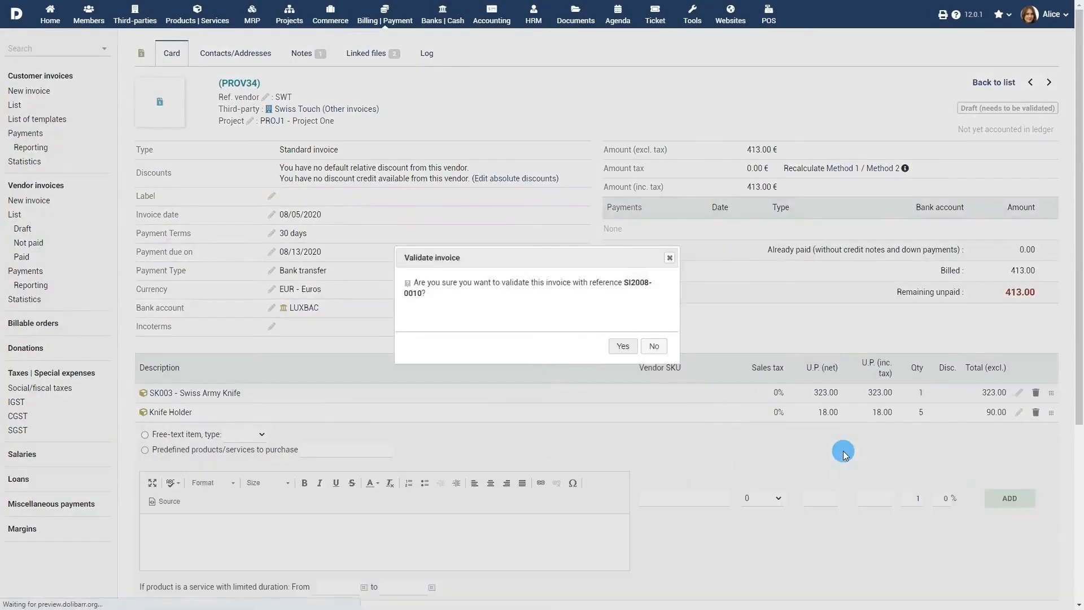
{"action": "left_click", "coordinate": [623, 346]}
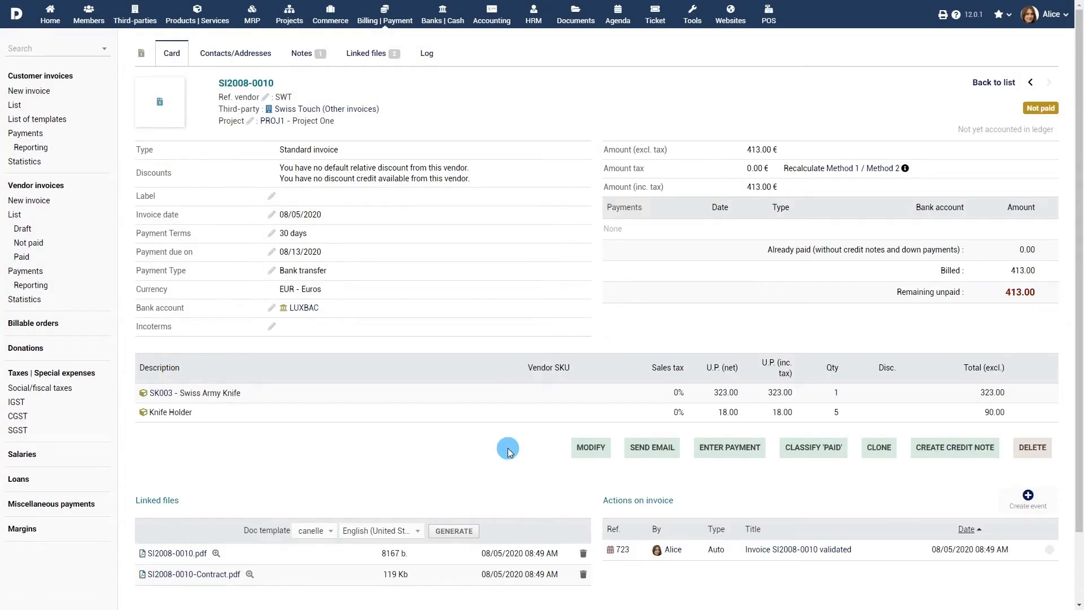
Step: Preview the invoice PDF, then email it to the vendor contact's email address
{"action": "left_click", "coordinate": [180, 554]}
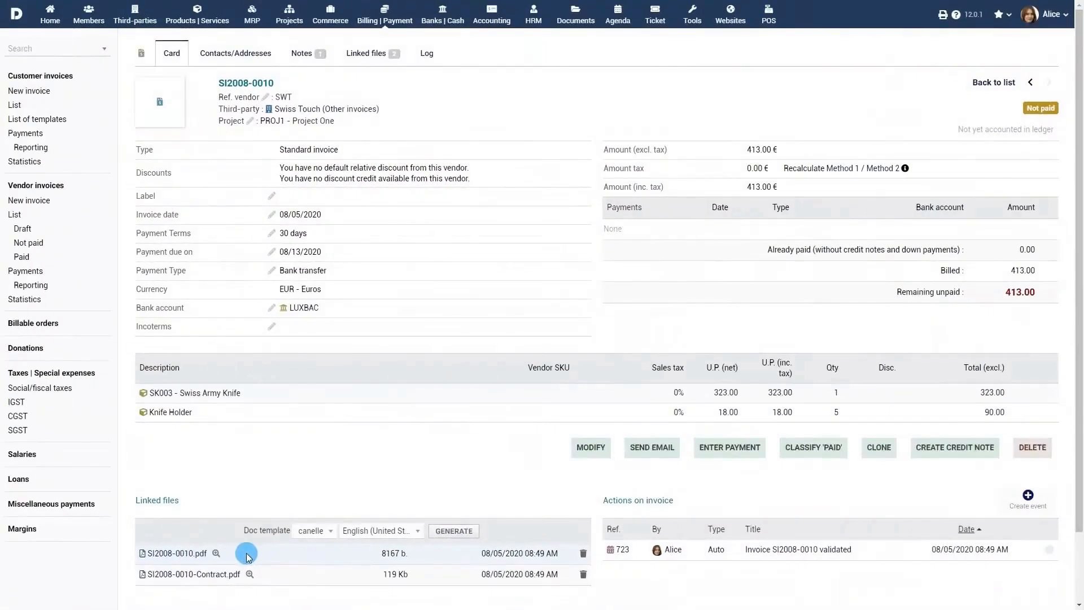
{"action": "left_click", "coordinate": [651, 451]}
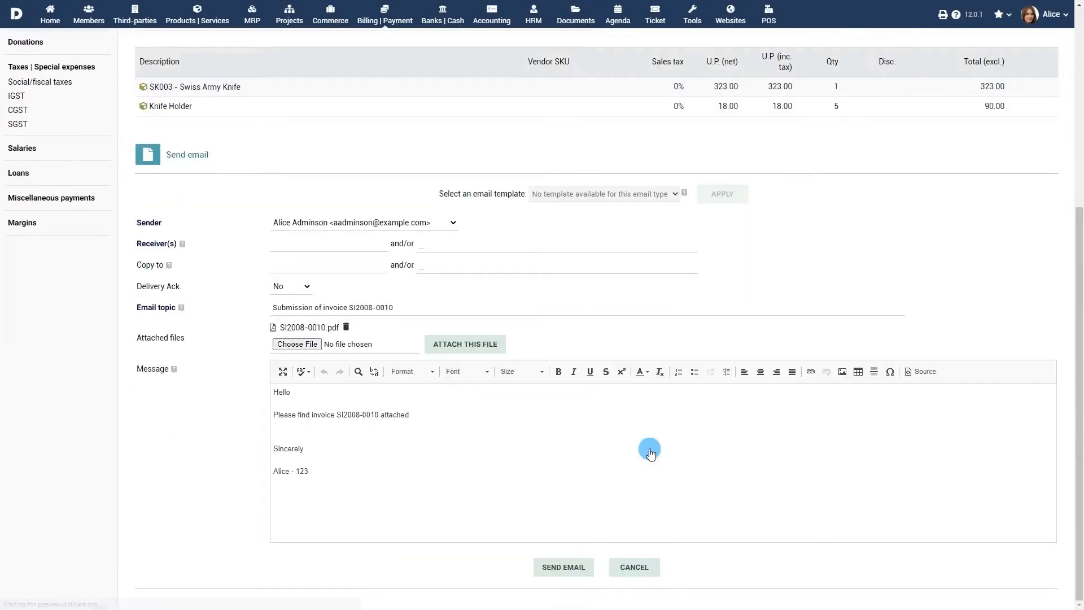
{"action": "left_click", "coordinate": [354, 246]}
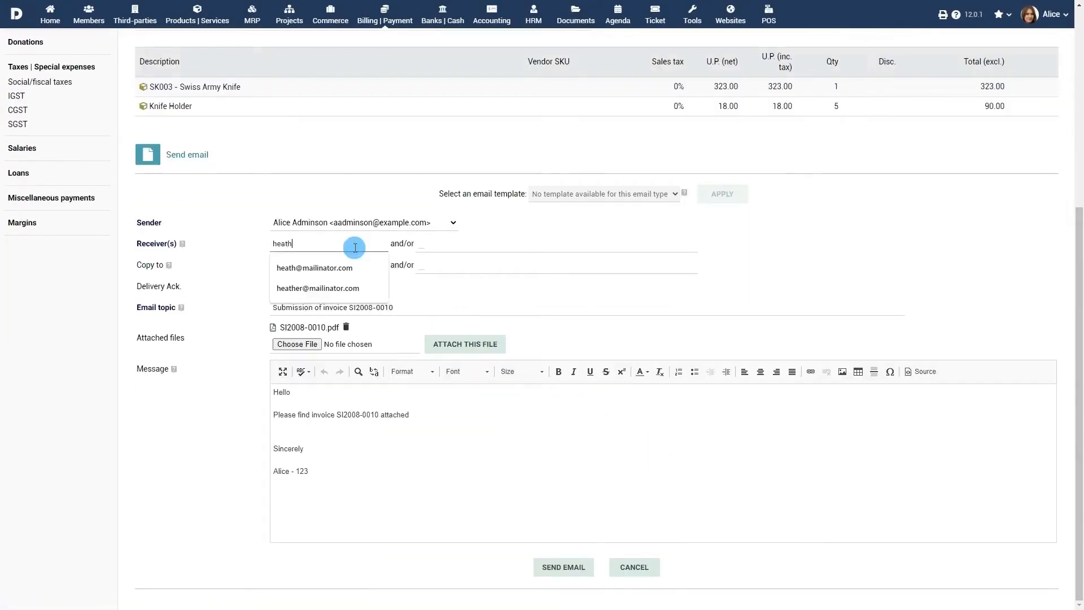
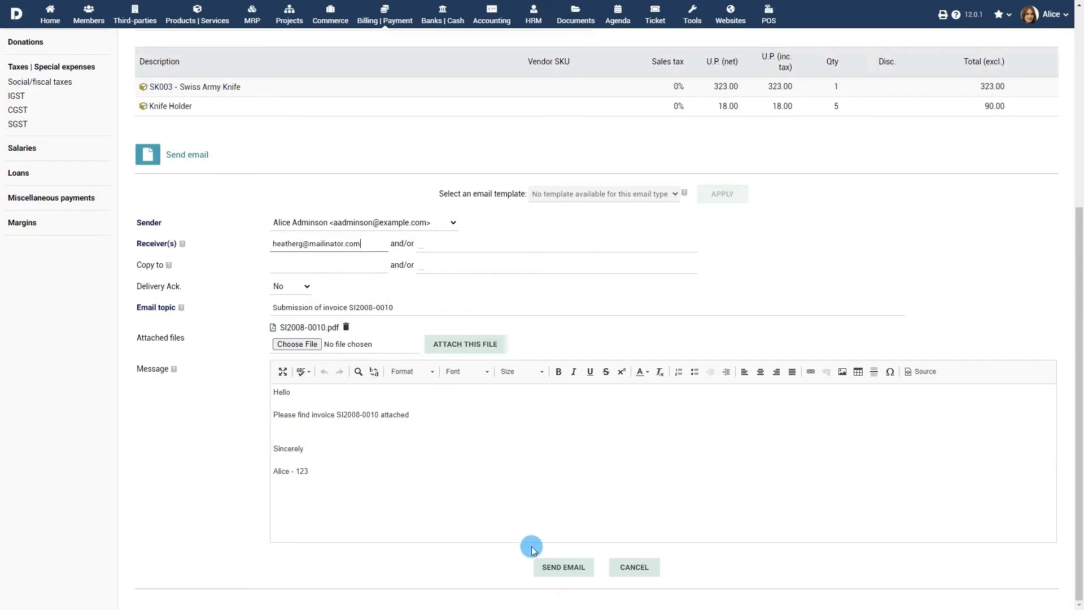
{"action": "left_click", "coordinate": [562, 567]}
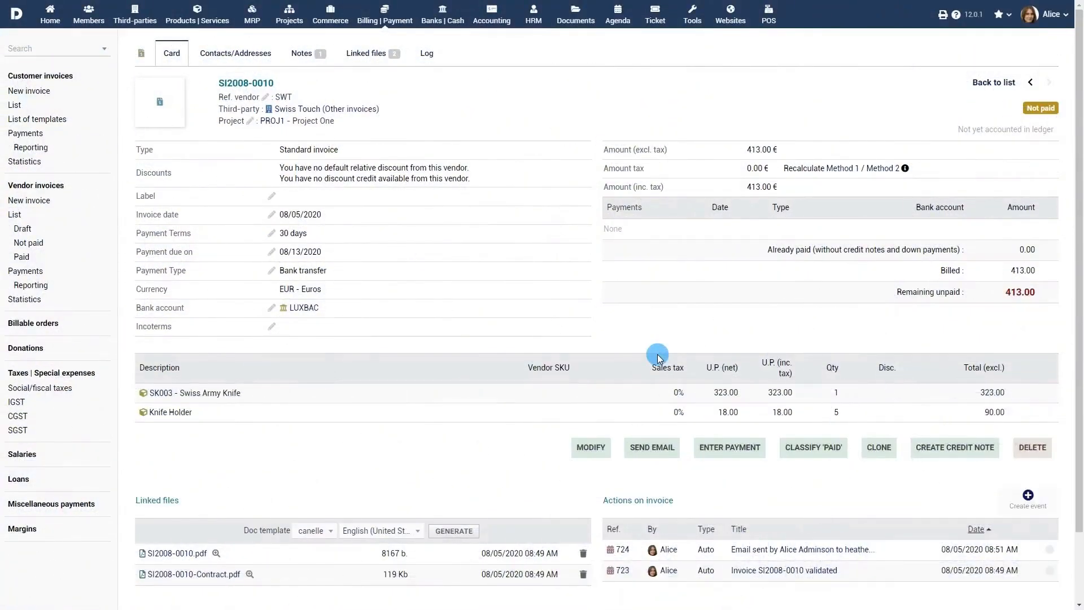
Step: Record and validate a first payment of 213 dated on the invoice date
{"action": "left_click", "coordinate": [732, 448]}
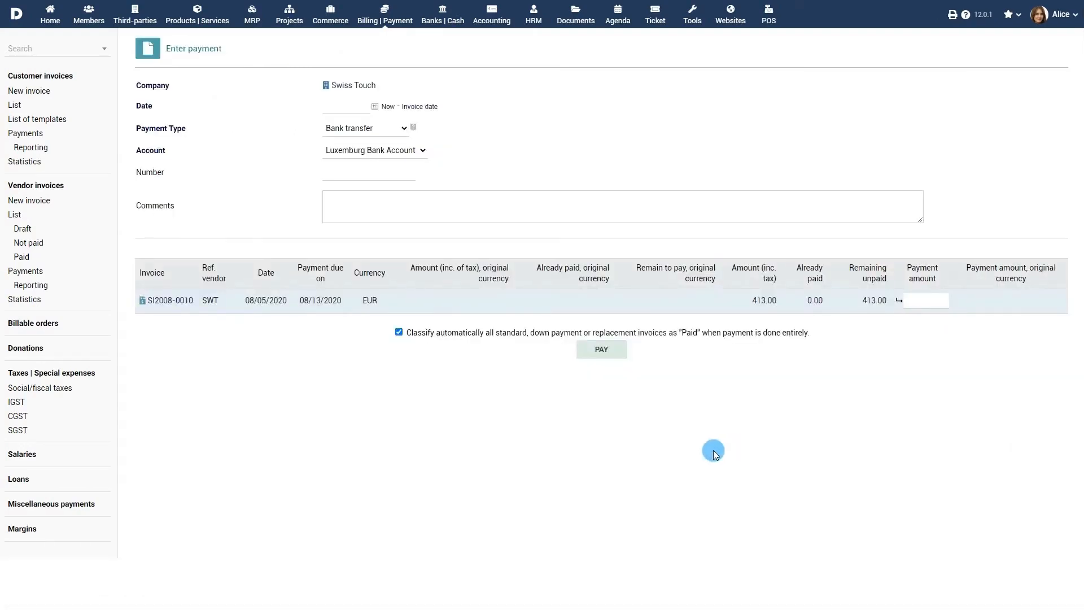
{"action": "left_click", "coordinate": [413, 108]}
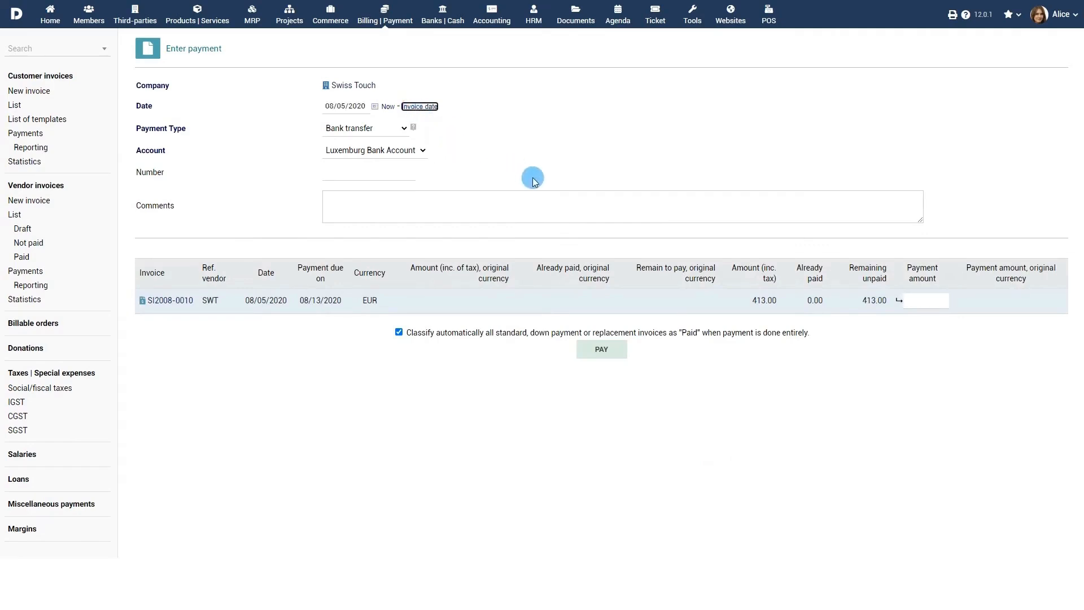
{"action": "left_click", "coordinate": [915, 302]}
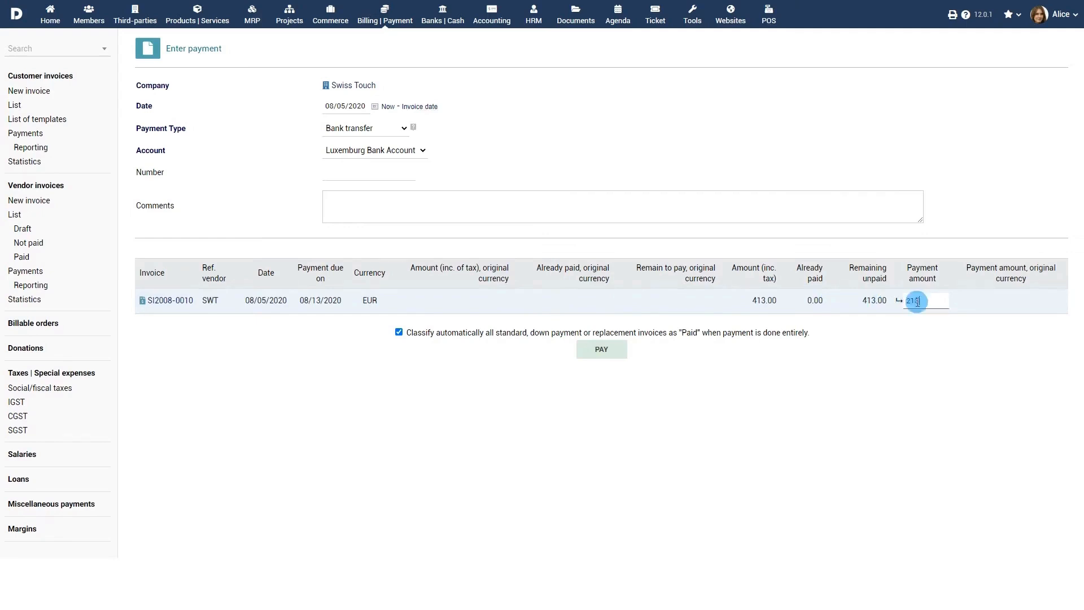
{"action": "type", "text": "213"}
{"action": "left_click", "coordinate": [602, 349]}
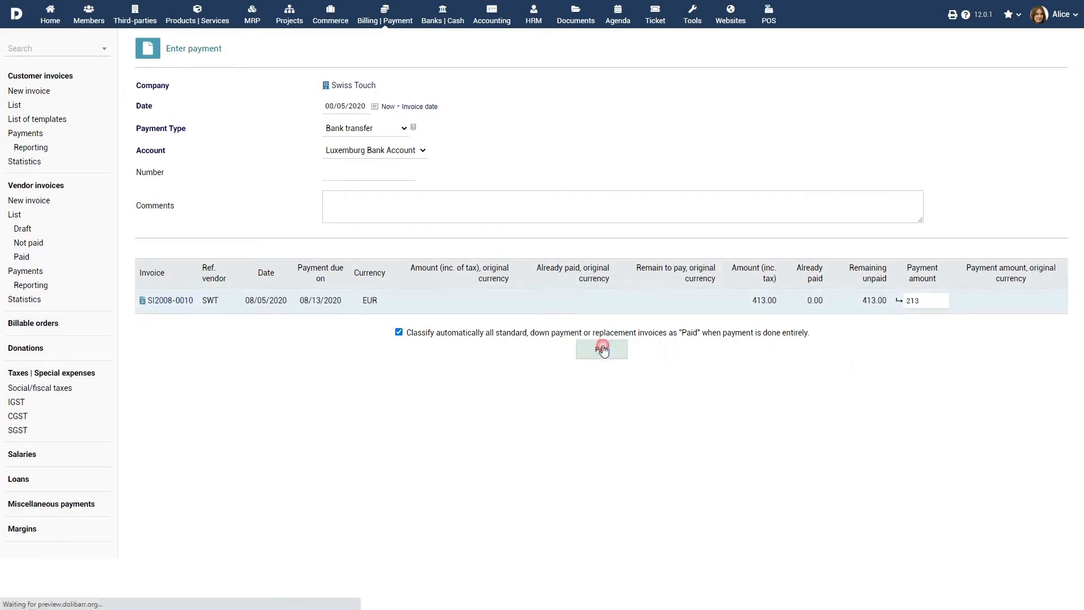
{"action": "left_click", "coordinate": [993, 360]}
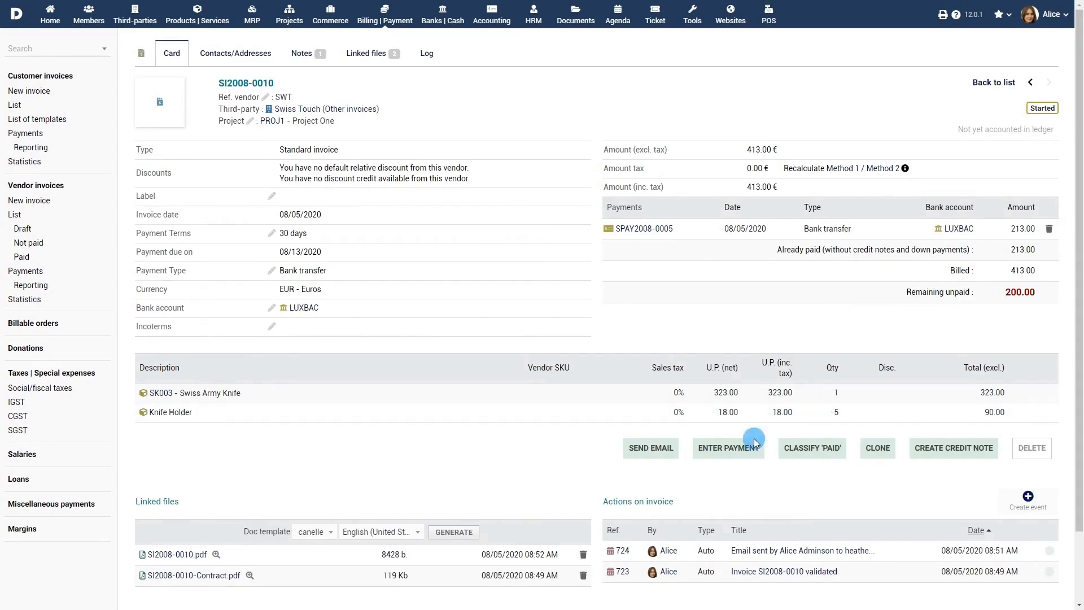
Step: Record and validate a second payment of 200 dated on the invoice date
{"action": "left_click", "coordinate": [734, 455]}
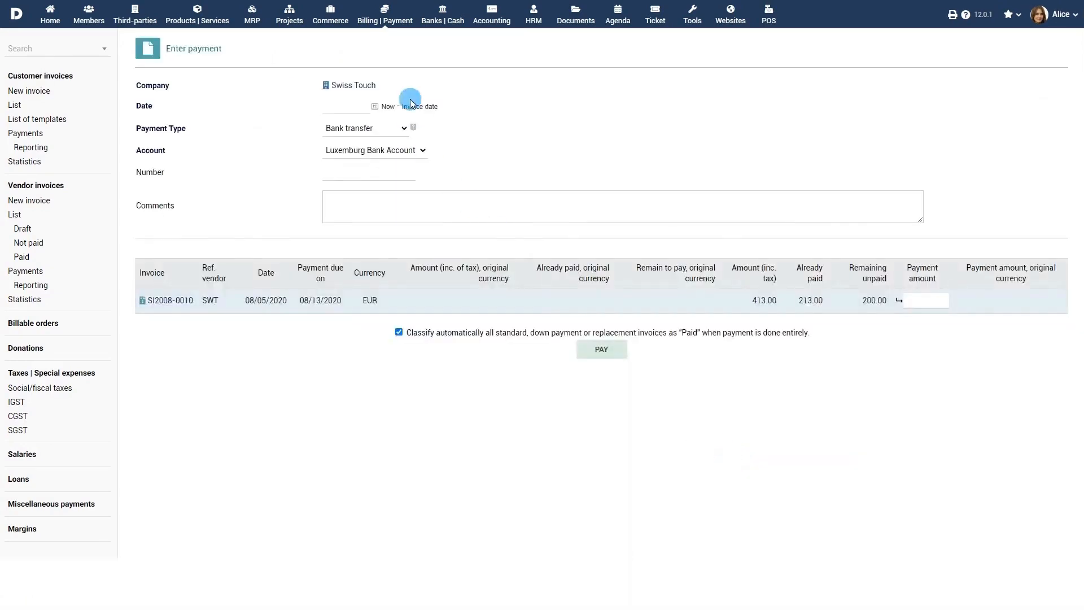
{"action": "left_click", "coordinate": [415, 106]}
{"action": "left_click", "coordinate": [918, 300]}
{"action": "type", "text": "20"}
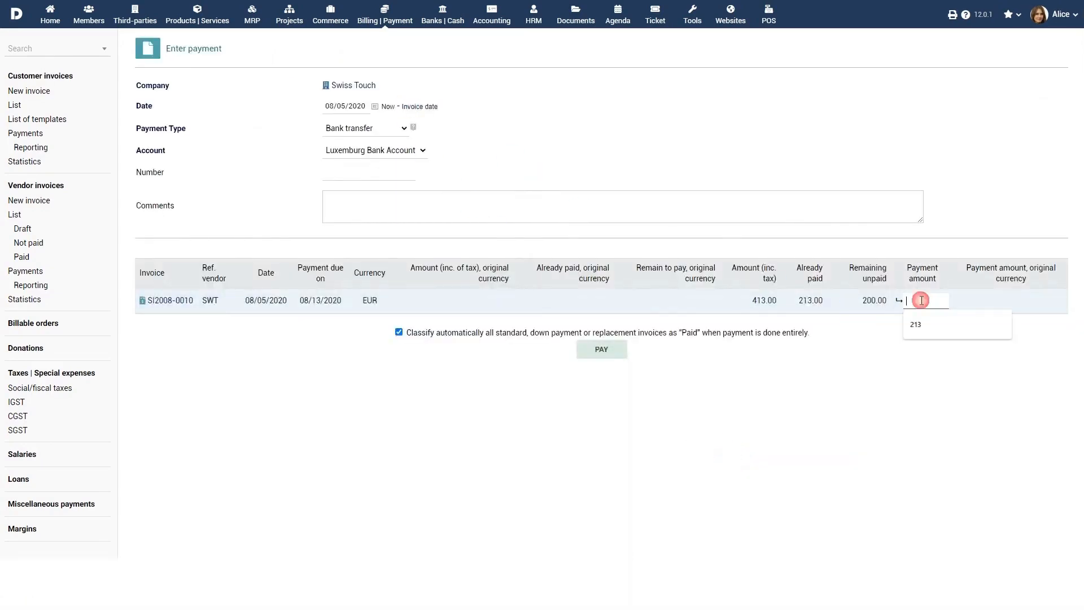
{"action": "type", "text": "0"}
{"action": "left_click", "coordinate": [601, 349]}
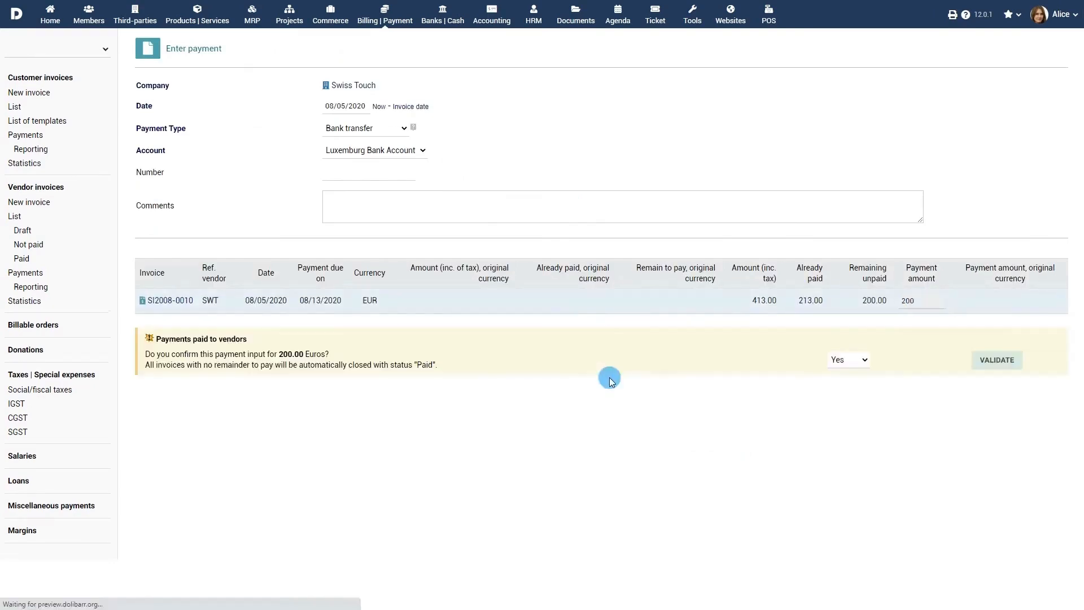
{"action": "left_click", "coordinate": [996, 361]}
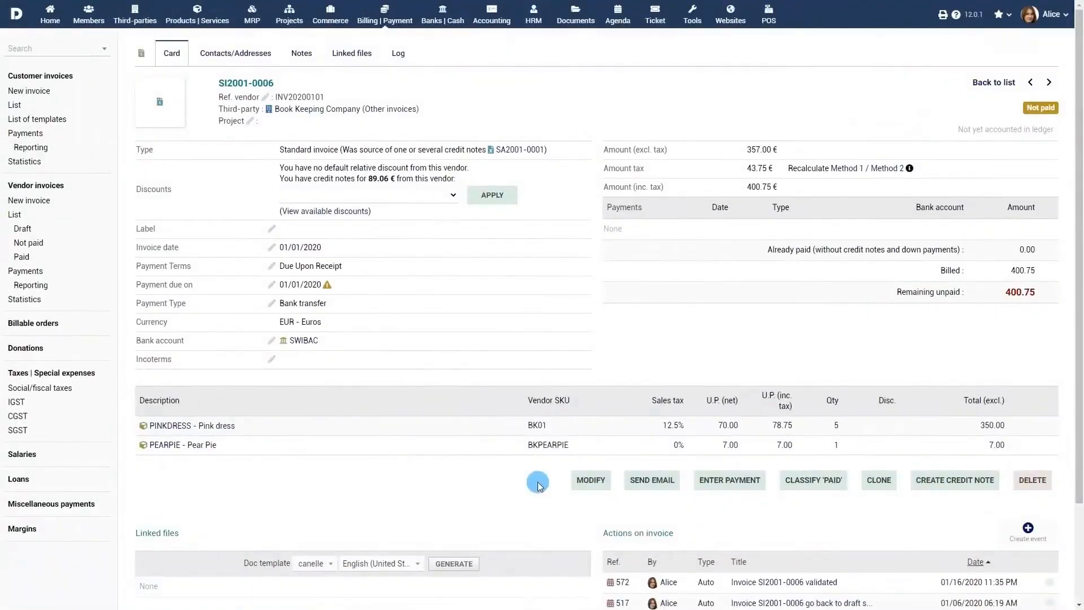
Step: Confirm classifying SI2001-0006 as Paid, then launch a credit note against it
{"action": "left_click", "coordinate": [822, 487]}
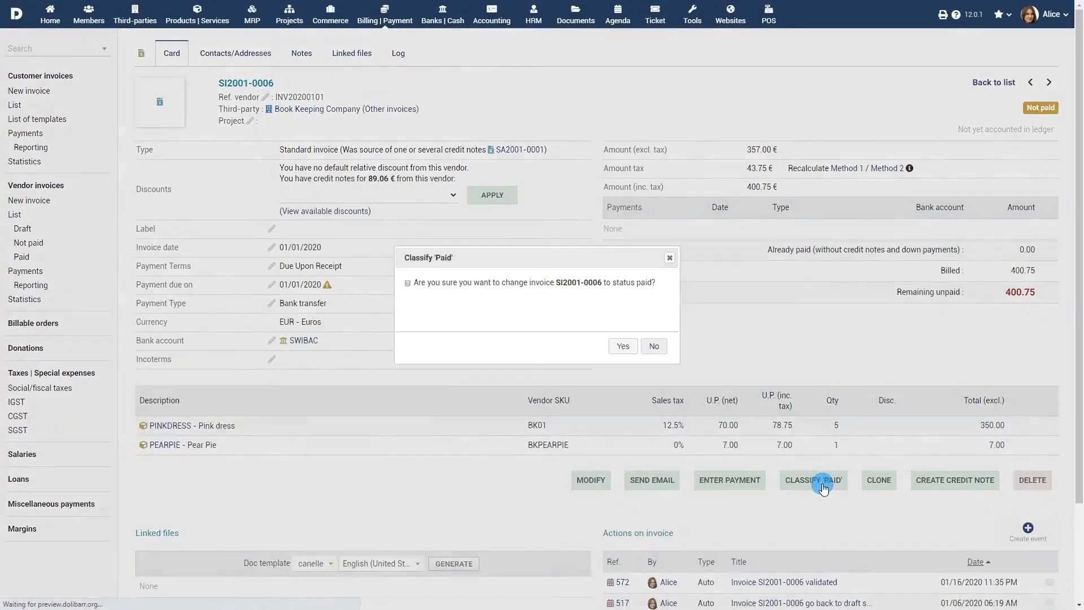
{"action": "left_click", "coordinate": [625, 349]}
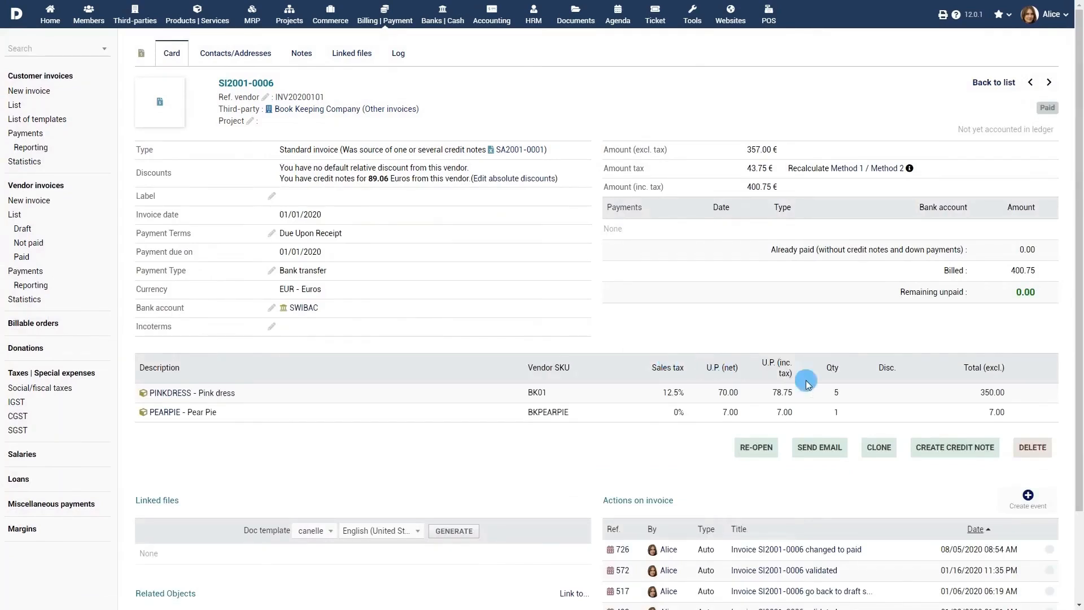
{"action": "left_click", "coordinate": [958, 448]}
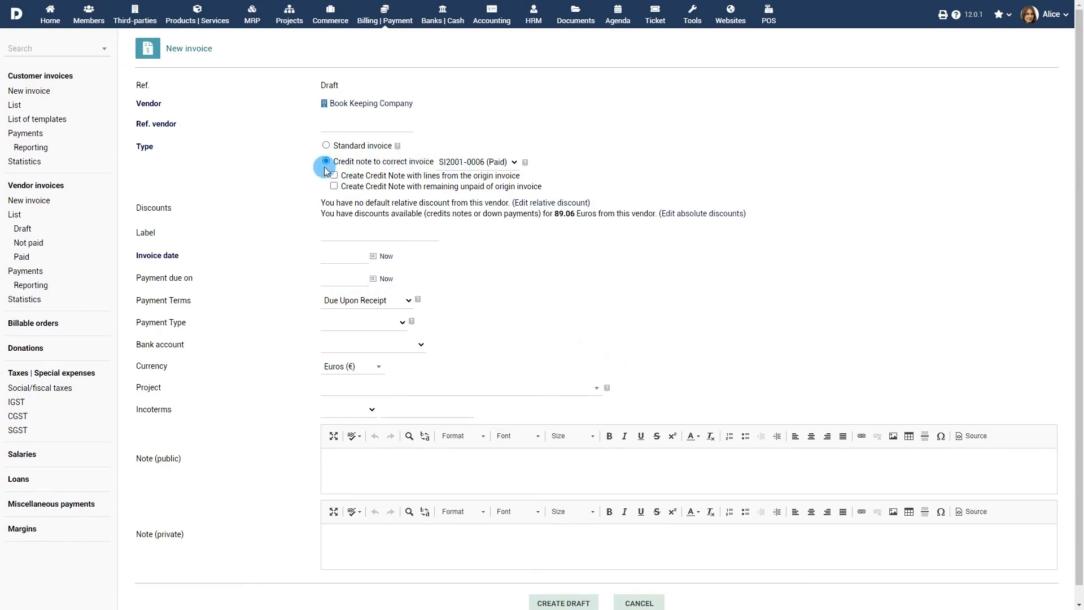
Step: Create the credit note draft with ref SWT1, today's dates, bank transfer, Luxemburg Bank Account
{"action": "left_click", "coordinate": [367, 125]}
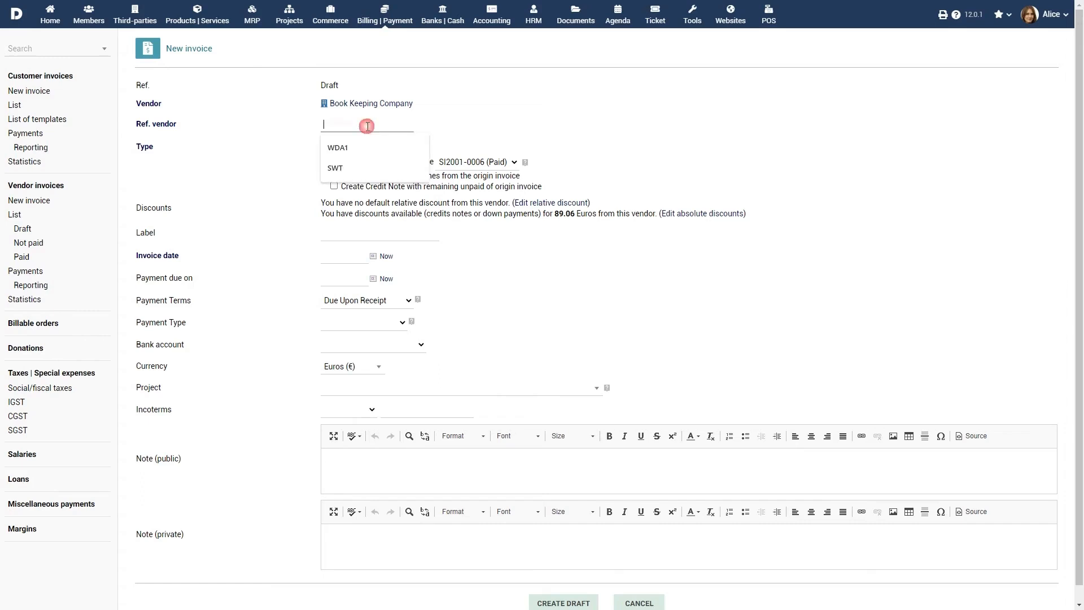
{"action": "type", "text": "SWT1"}
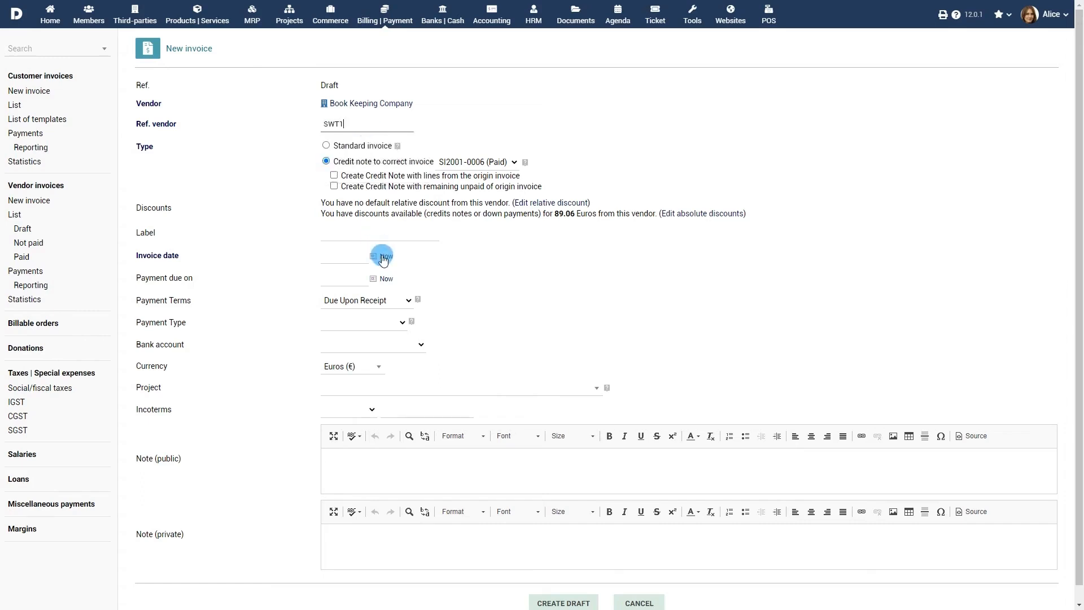
{"action": "left_click", "coordinate": [374, 279]}
{"action": "left_click", "coordinate": [390, 350]}
{"action": "scroll", "coordinate": [435, 339], "scroll_direction": "down", "scroll_amount": 1}
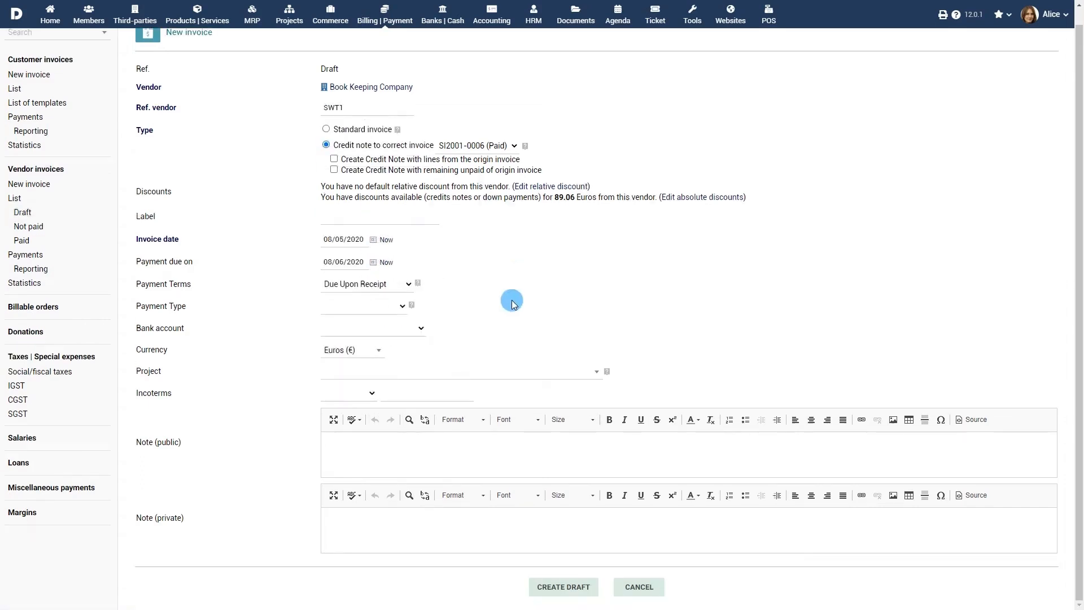
{"action": "left_click", "coordinate": [367, 306]}
{"action": "left_click", "coordinate": [384, 330]}
{"action": "left_click", "coordinate": [373, 328]}
{"action": "left_click", "coordinate": [390, 362]}
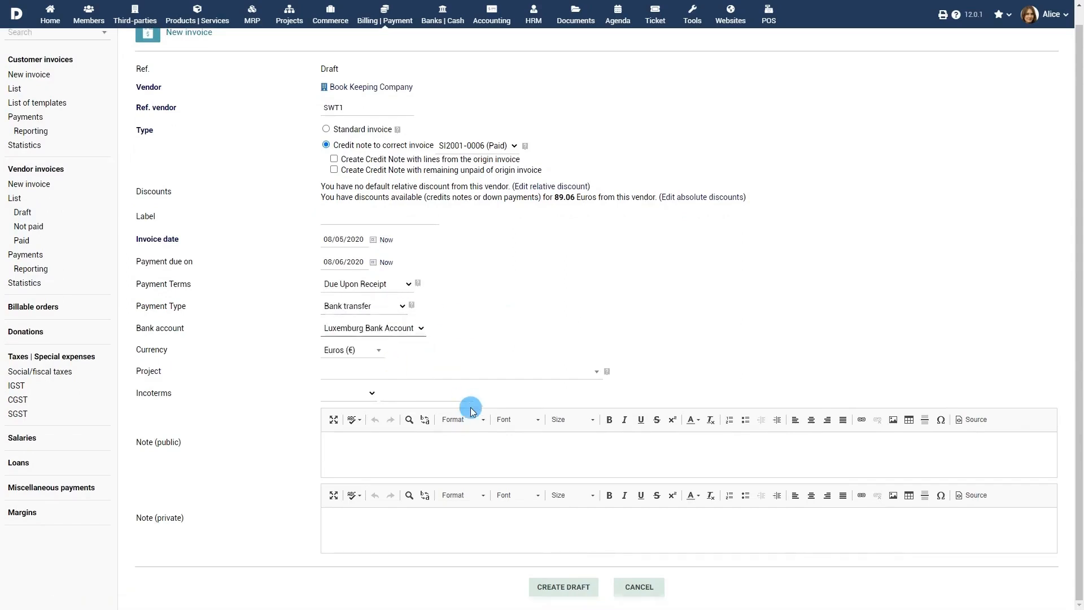
{"action": "left_click", "coordinate": [564, 588]}
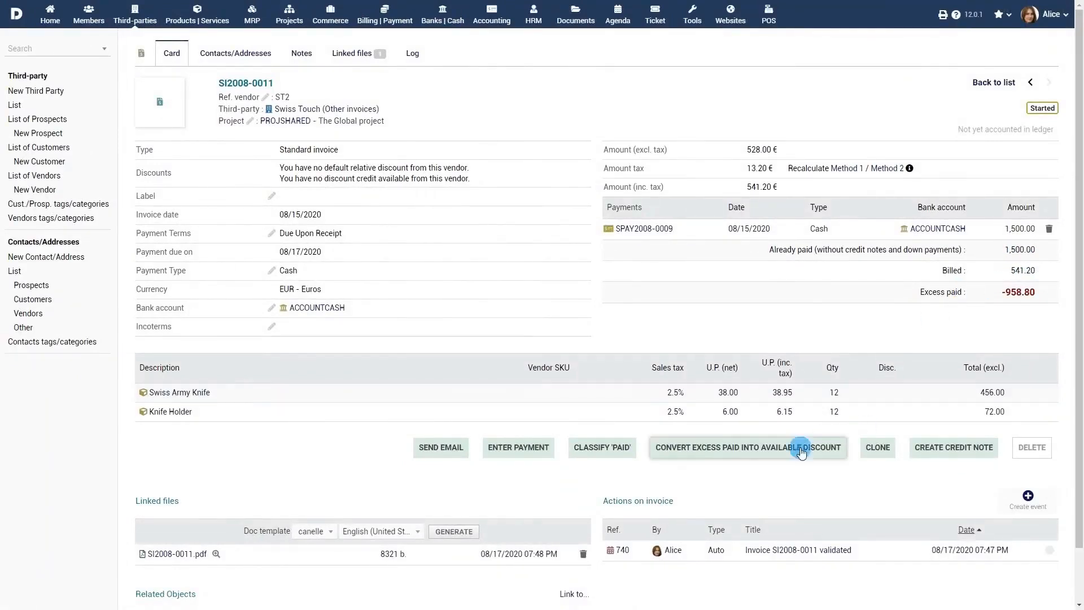
Step: Convert the 958.80 excess payment into a discount and apply it to SI2008-0012, leaving 517.20 unpaid
{"action": "left_click", "coordinate": [758, 449]}
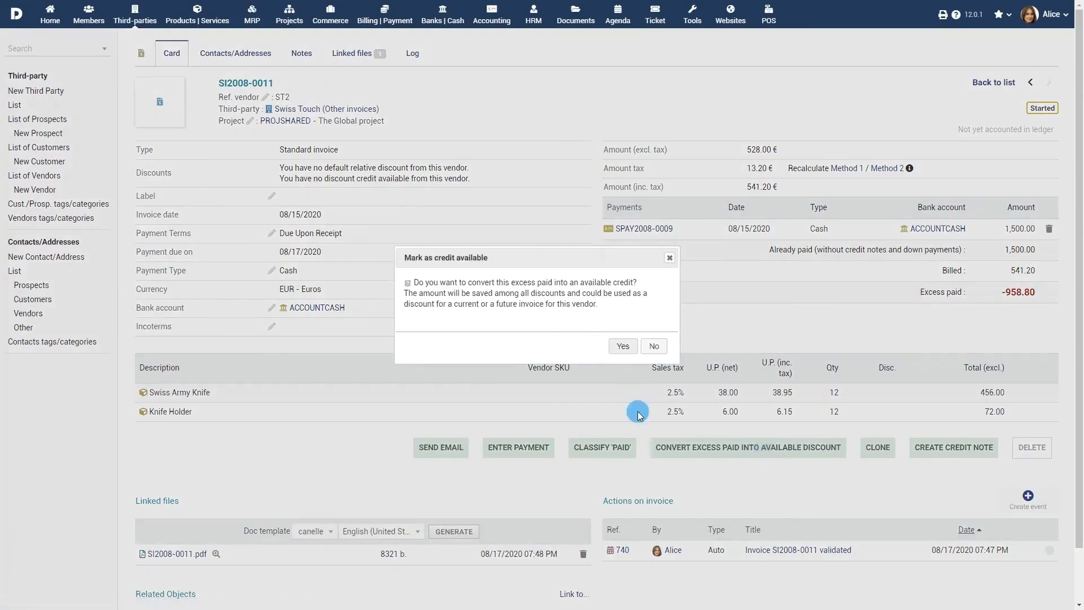
{"action": "left_click", "coordinate": [626, 350]}
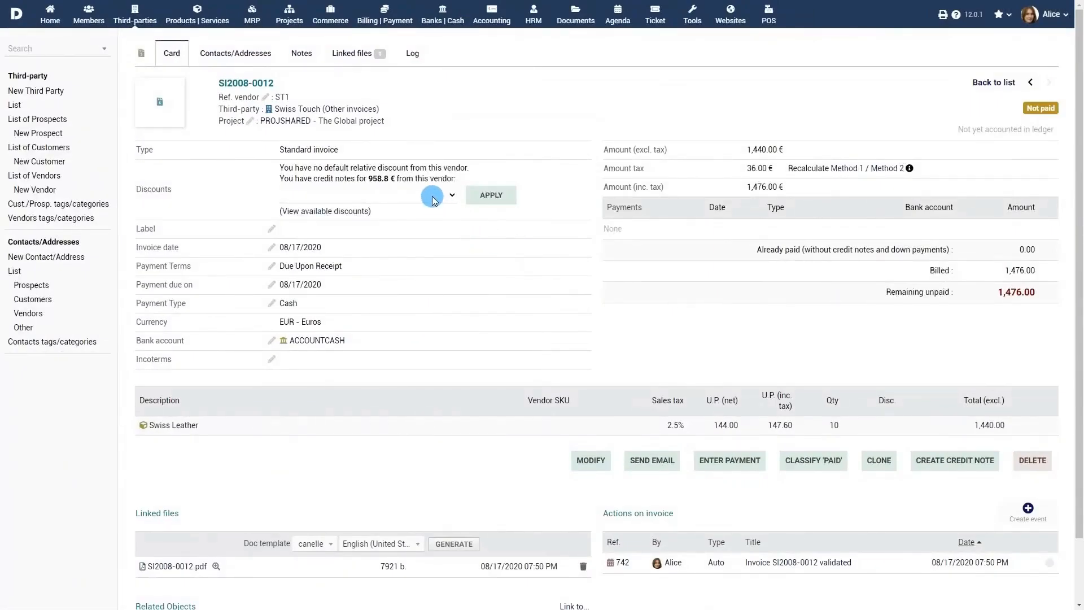
{"action": "left_click", "coordinate": [433, 200]}
{"action": "left_click", "coordinate": [429, 218]}
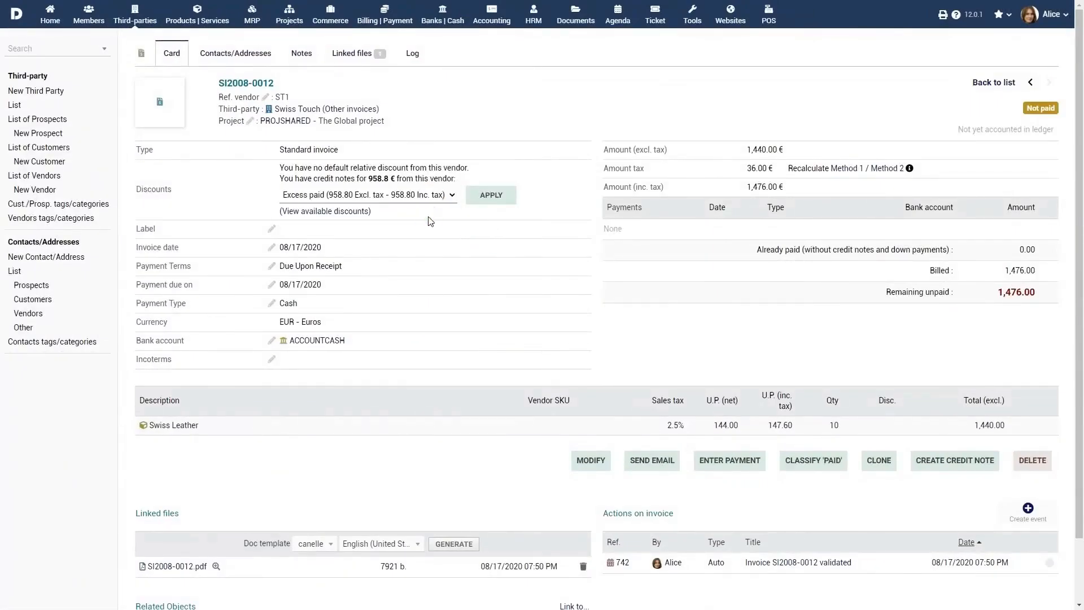
{"action": "left_click", "coordinate": [491, 196]}
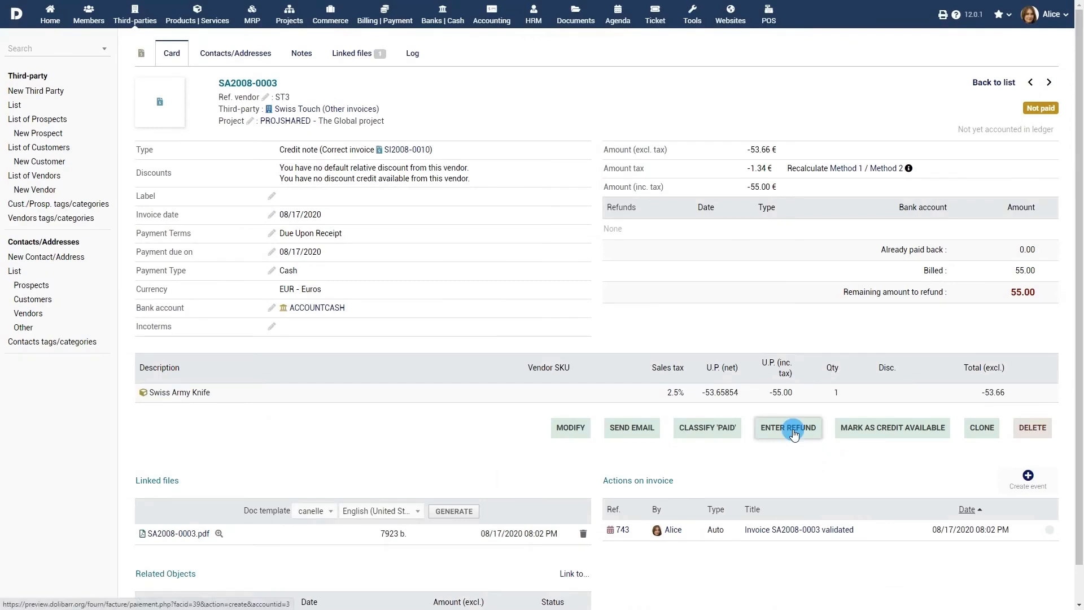
Step: Mark credit note SA2008-0003 as available credit and apply its 55.00 to invoice SI2008-0013
{"action": "left_click", "coordinate": [898, 432]}
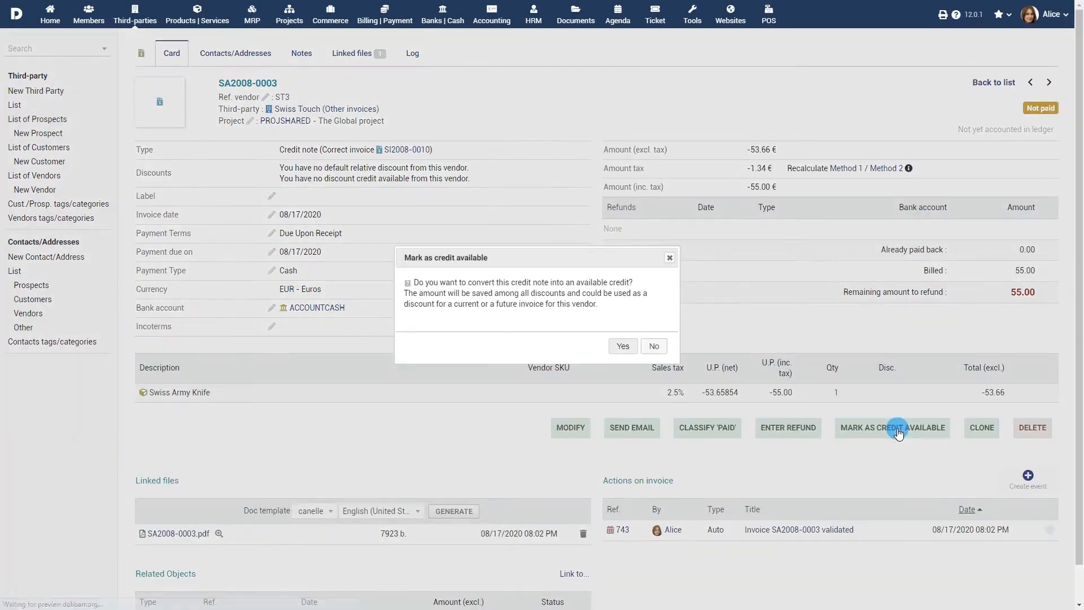
{"action": "left_click", "coordinate": [625, 347]}
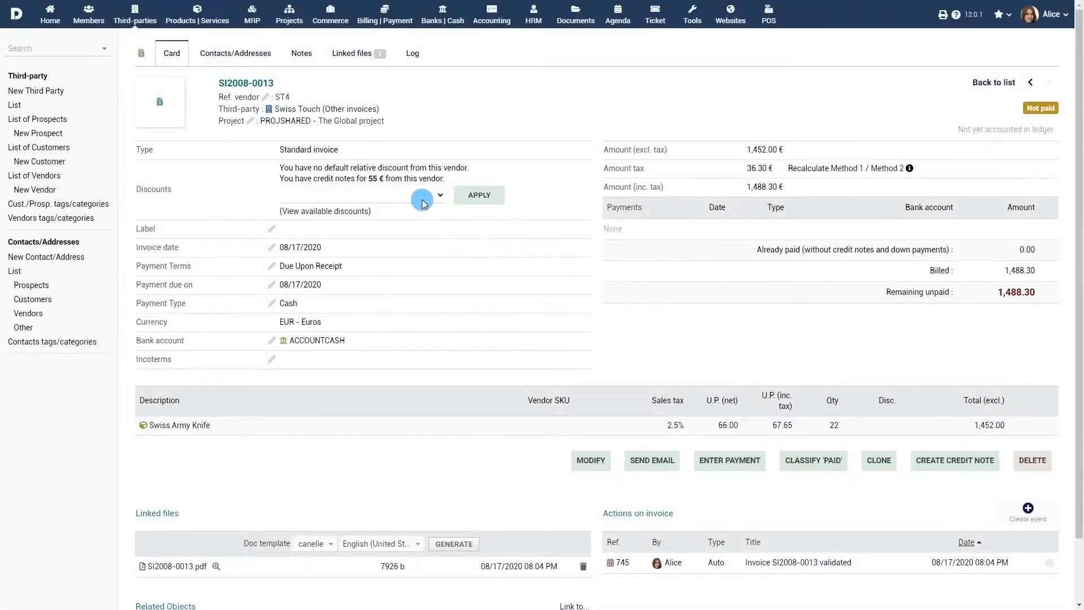
{"action": "left_click", "coordinate": [424, 202]}
{"action": "left_click", "coordinate": [424, 219]}
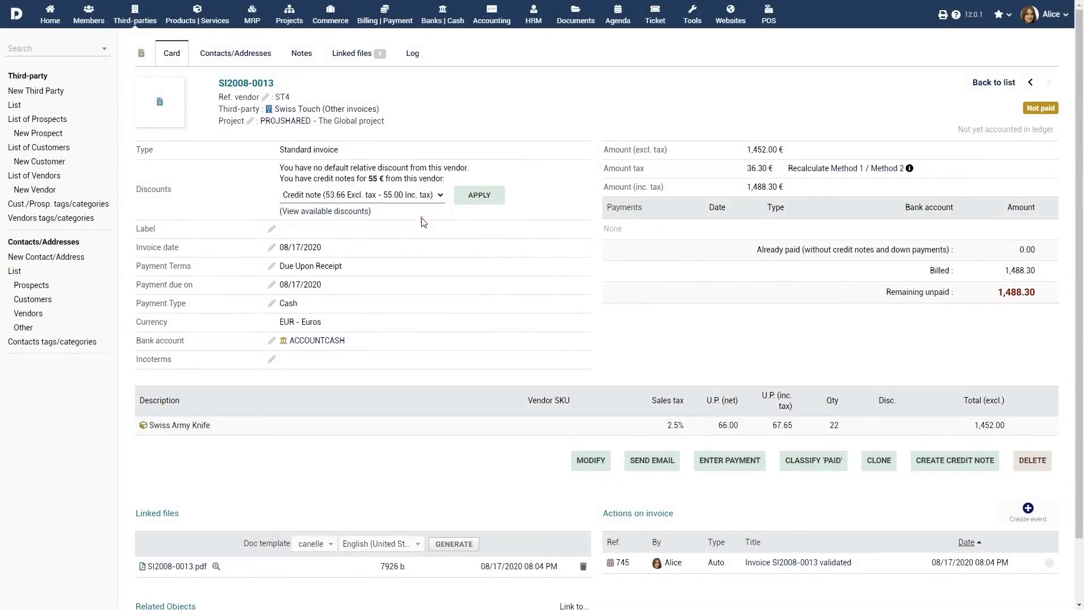
{"action": "left_click", "coordinate": [483, 200]}
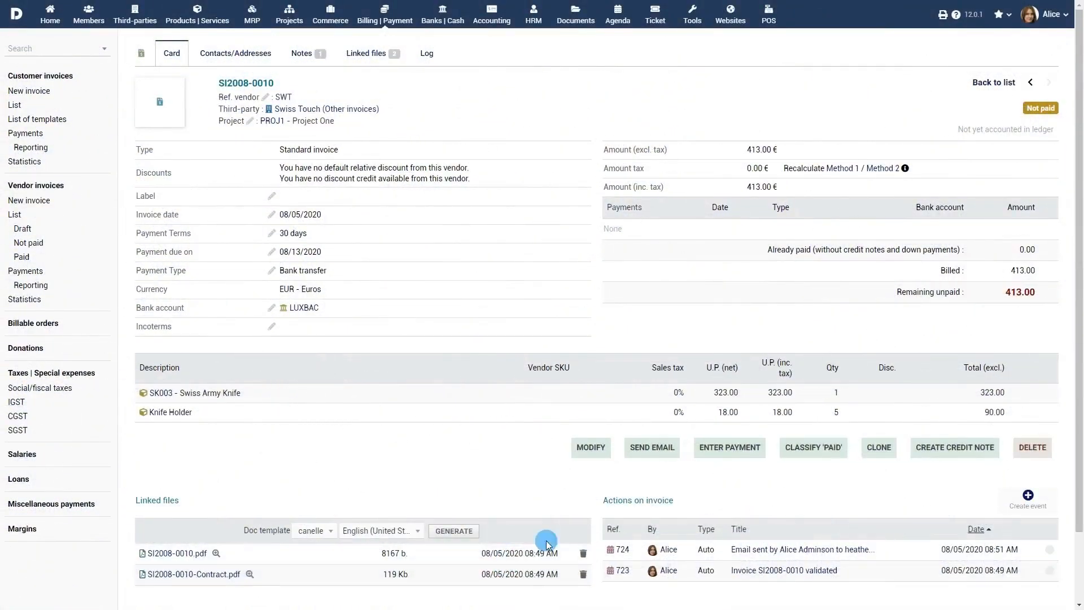
Step: Cancel cloning invoice SI2008-0010 and show the full list of 15 vendor invoices
{"action": "left_click", "coordinate": [879, 449]}
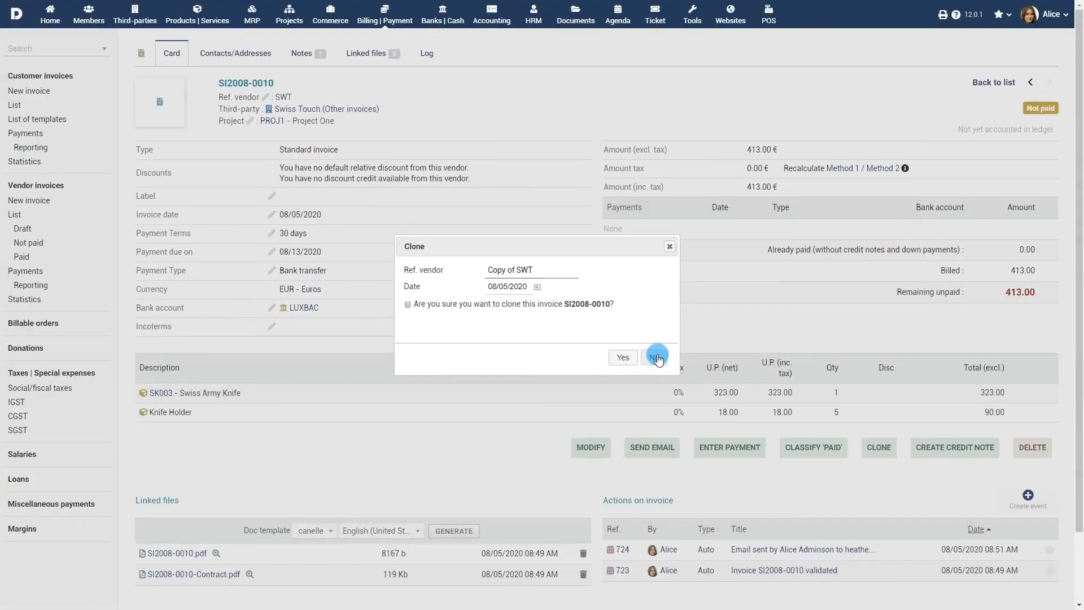
{"action": "left_click", "coordinate": [672, 365]}
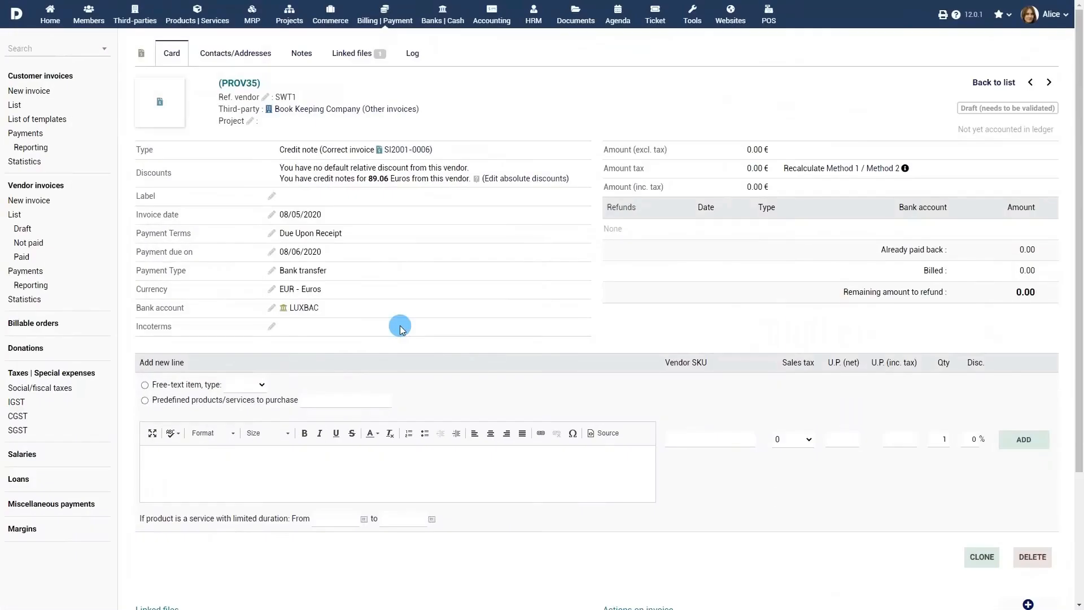
{"action": "left_click", "coordinate": [13, 216]}
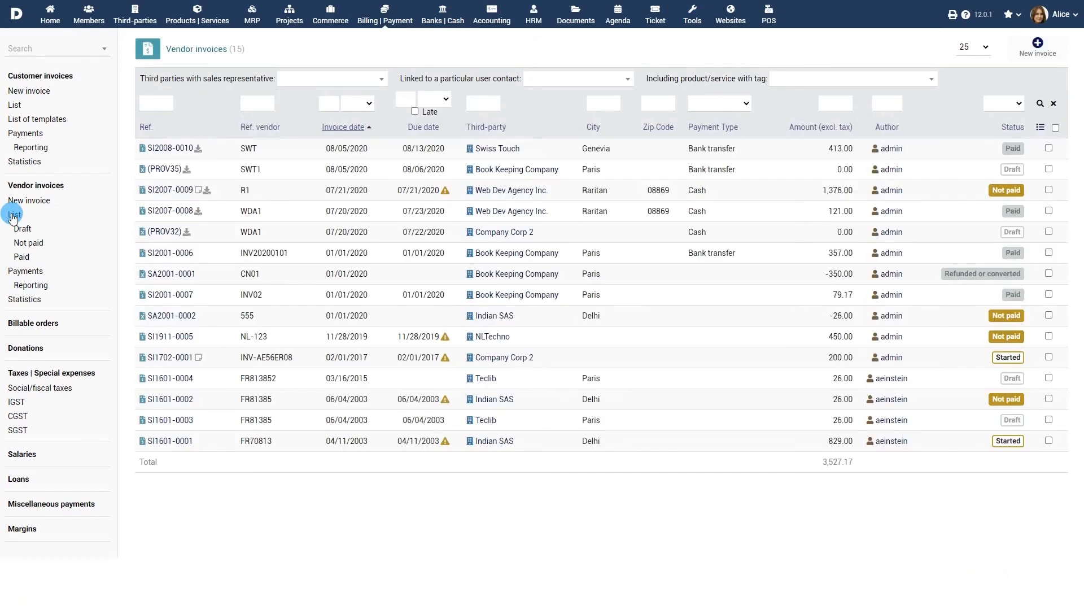
Step: Filter the vendor invoices list by Draft, Not paid and Paid status in turn
{"action": "left_click", "coordinate": [23, 228]}
{"action": "left_click", "coordinate": [28, 244]}
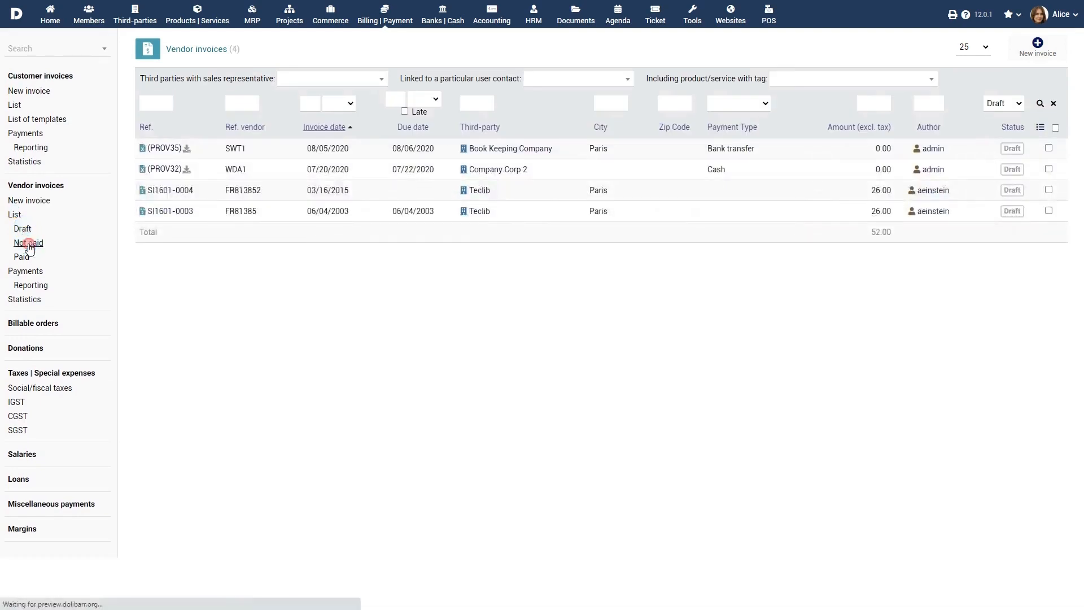
{"action": "left_click", "coordinate": [26, 256]}
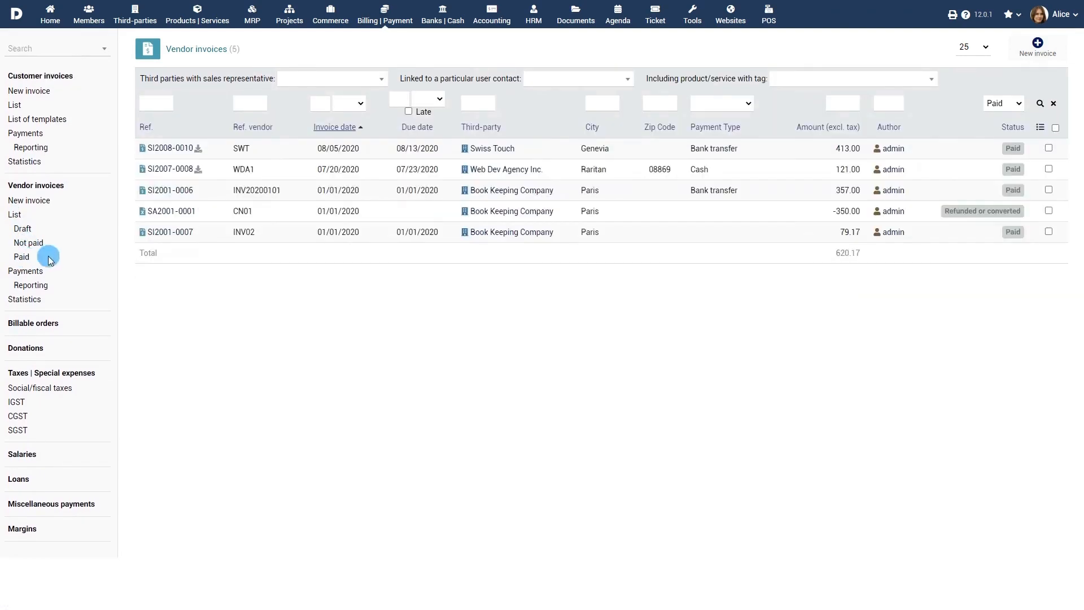
Step: Review the vendor payments list and bring up the 2020 payments reports page
{"action": "left_click", "coordinate": [24, 274]}
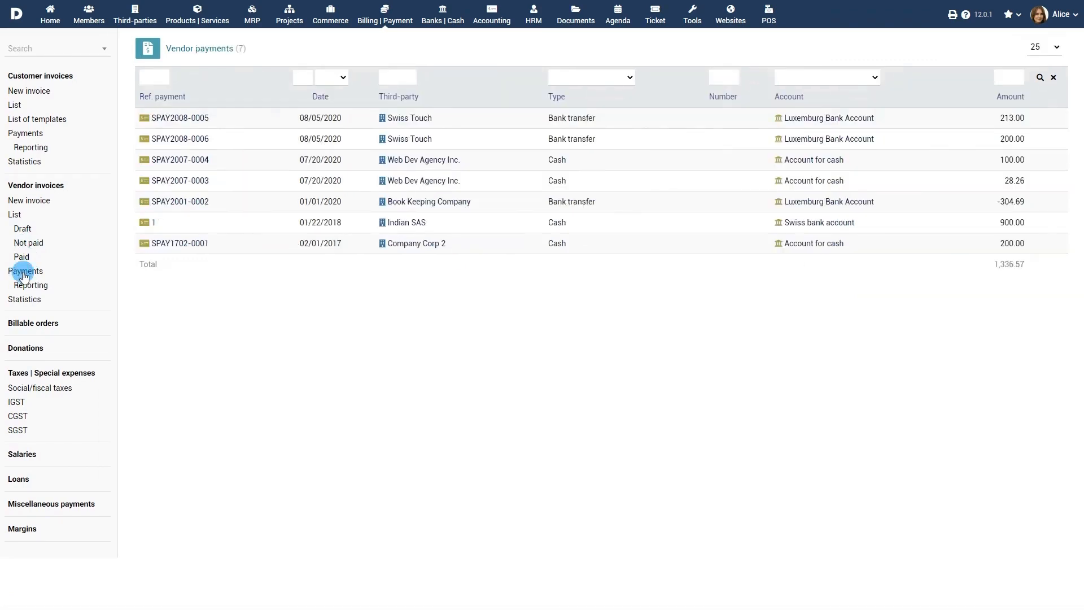
{"action": "left_click", "coordinate": [32, 287]}
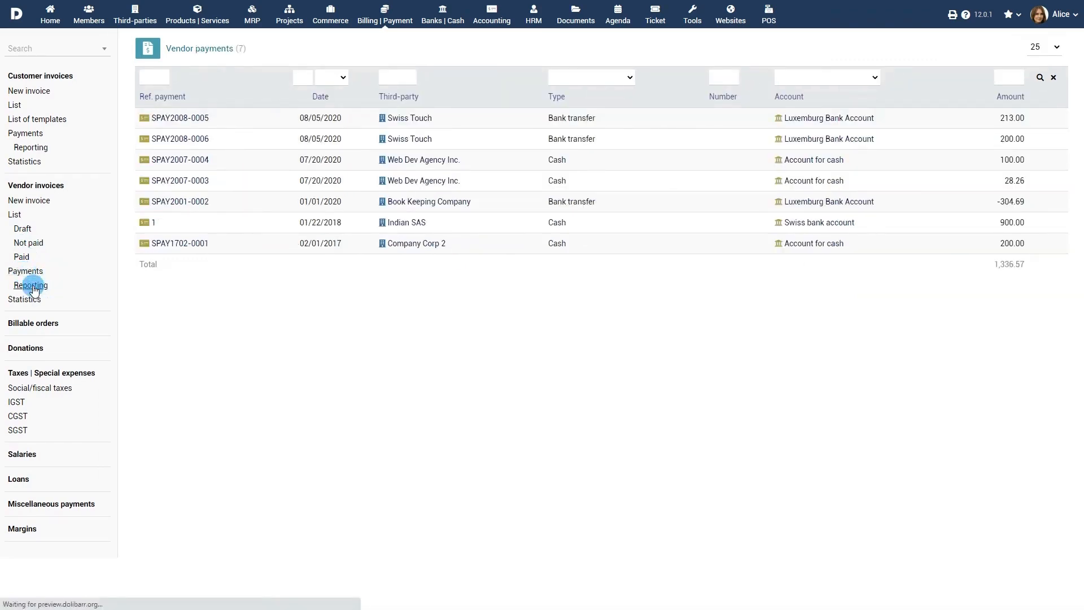
{"action": "left_click", "coordinate": [157, 79]}
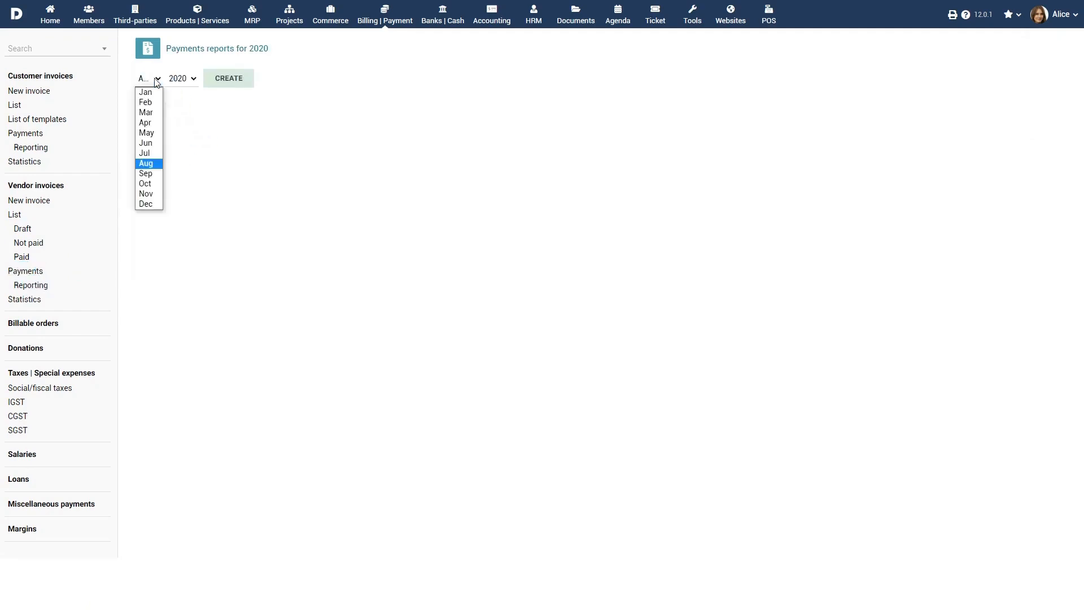
Step: Generate the July 2020 vendor payments report and open its PDF
{"action": "left_click", "coordinate": [145, 153]}
{"action": "left_click", "coordinate": [226, 79]}
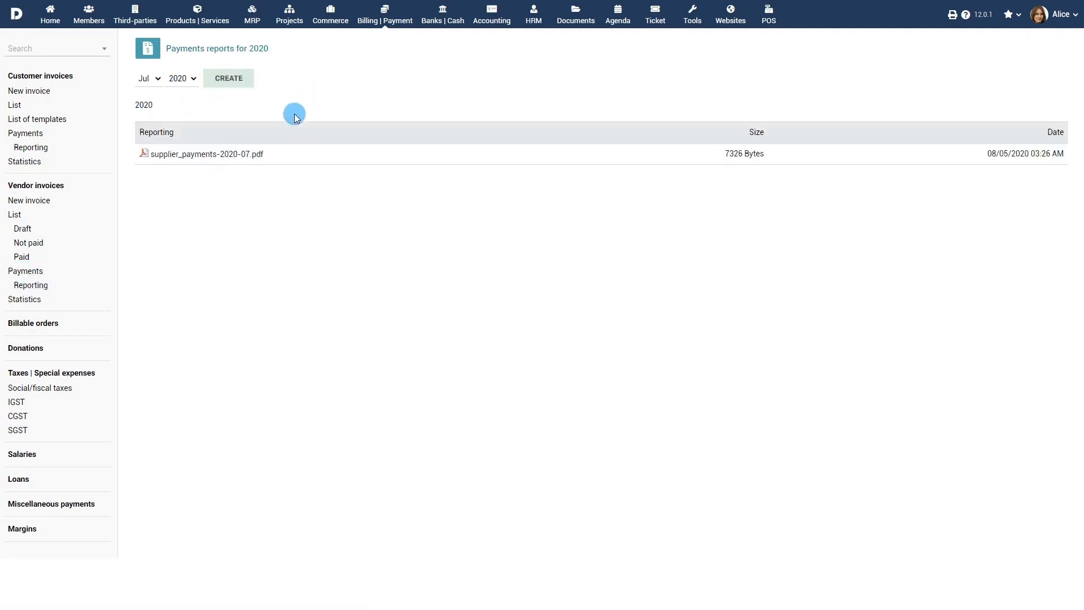
{"action": "left_click", "coordinate": [207, 160]}
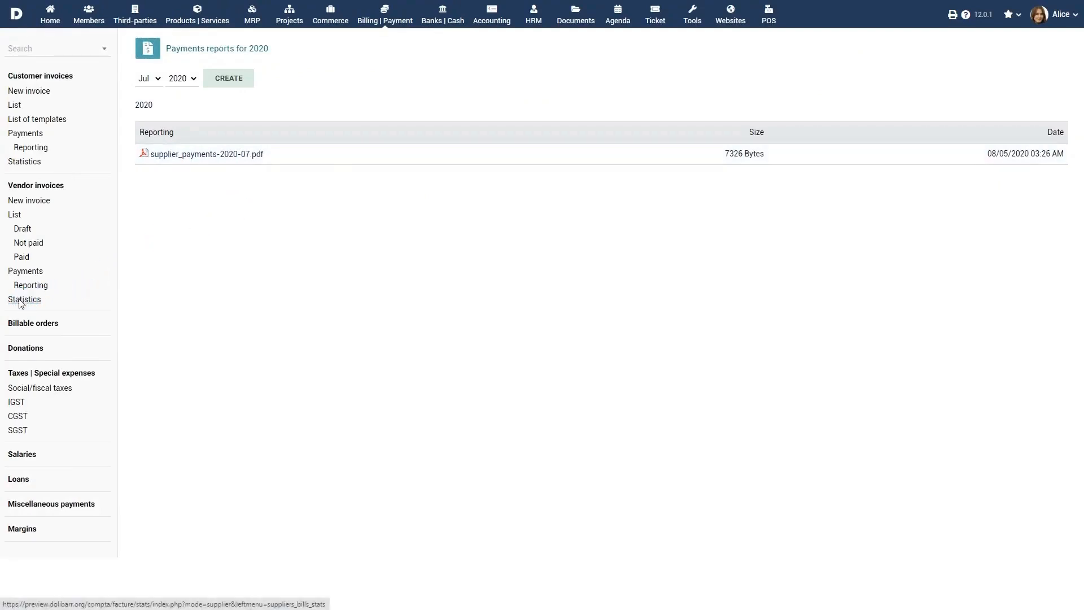
Step: Show vendor invoice statistics filtered to Not paid invoices
{"action": "left_click", "coordinate": [42, 299]}
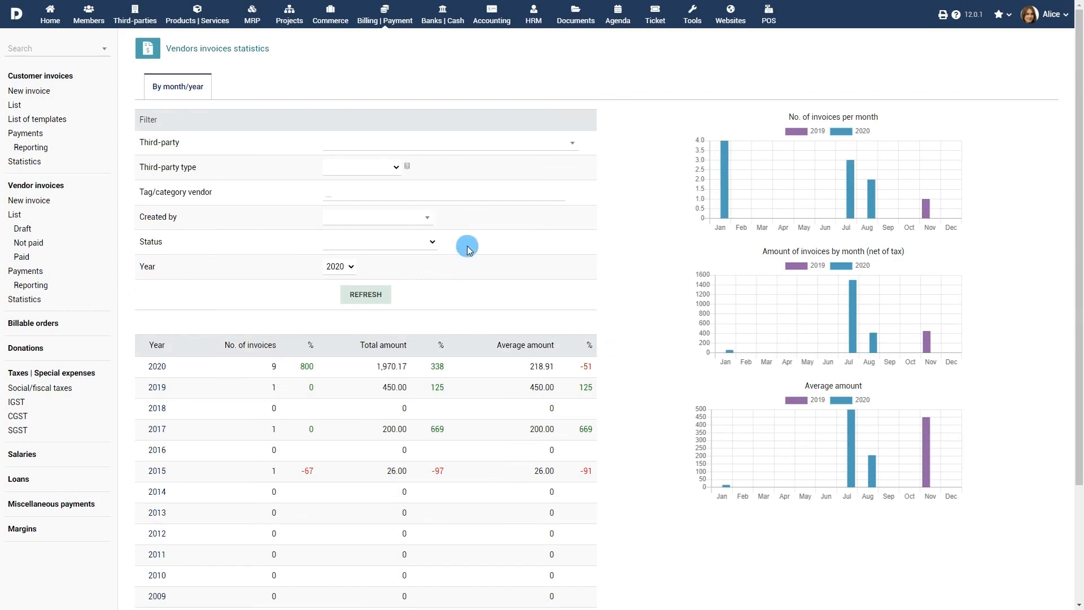
{"action": "left_click", "coordinate": [430, 244]}
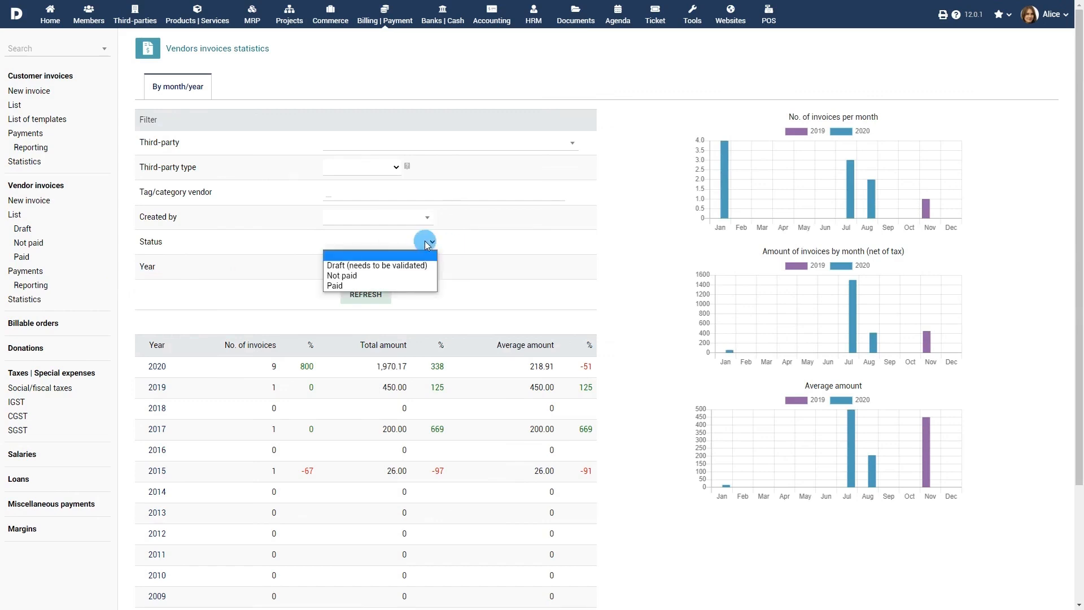
{"action": "left_click", "coordinate": [409, 276]}
{"action": "left_click", "coordinate": [365, 294]}
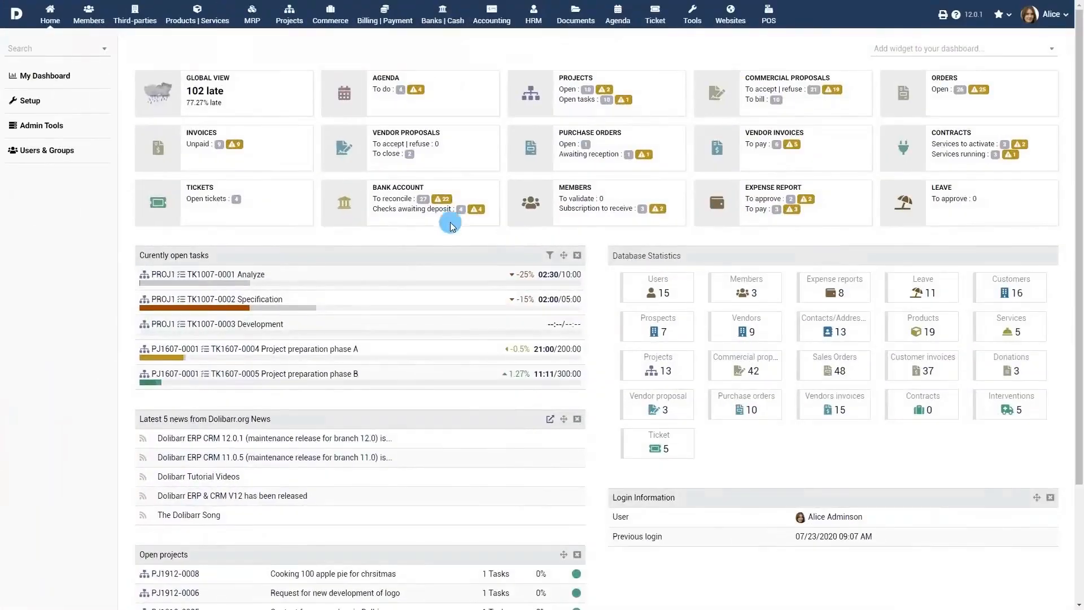
Step: Go to the Invoices module settings under Setup > Modules/Applications
{"action": "left_click", "coordinate": [27, 98]}
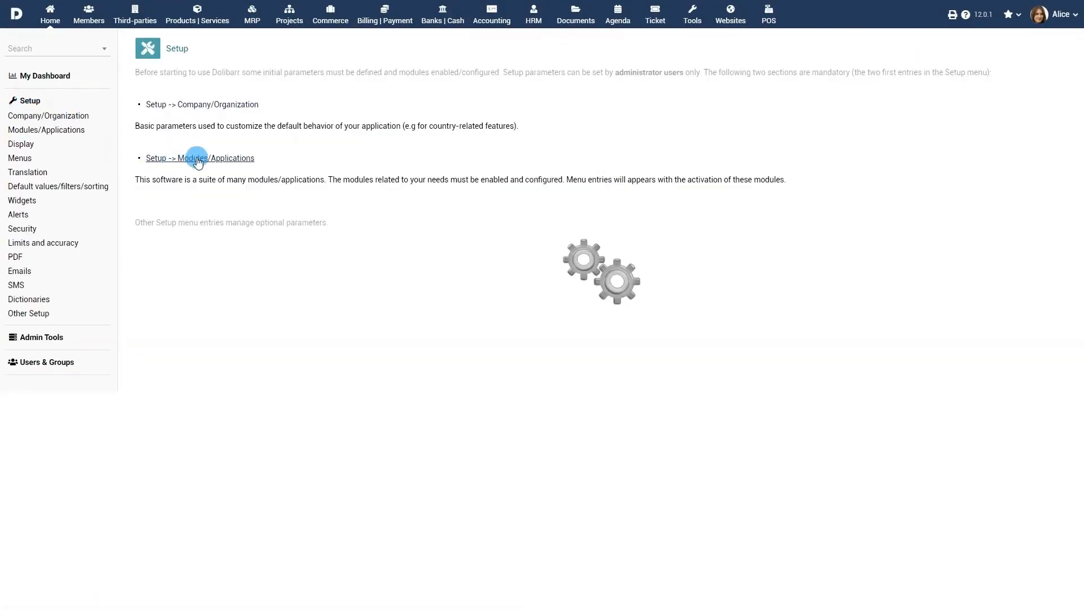
{"action": "left_click", "coordinate": [198, 158]}
{"action": "scroll", "coordinate": [455, 218], "scroll_direction": "down", "scroll_amount": 6}
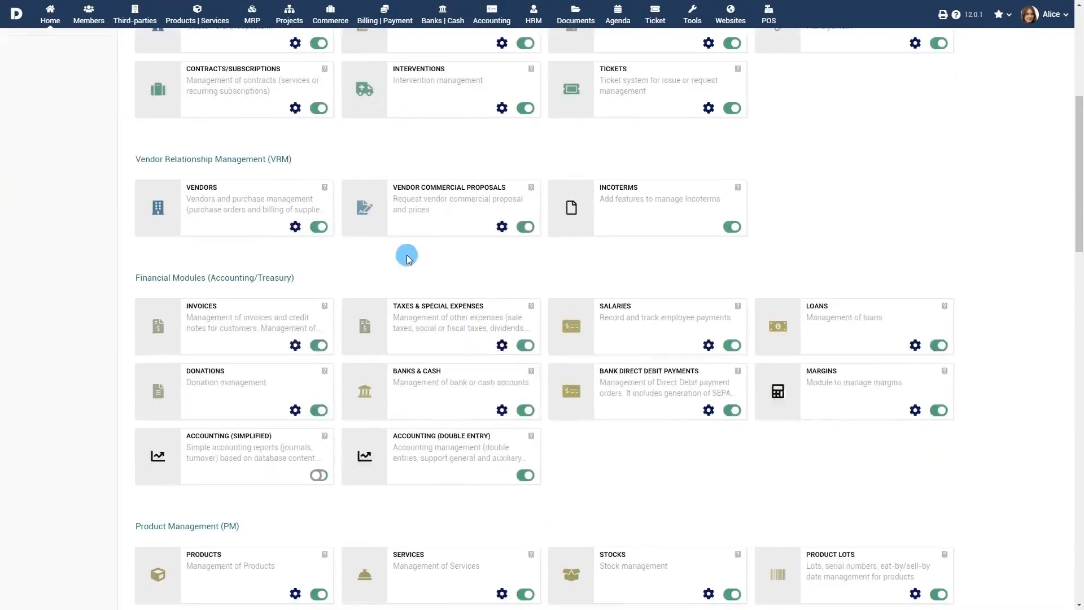
{"action": "left_click", "coordinate": [295, 345]}
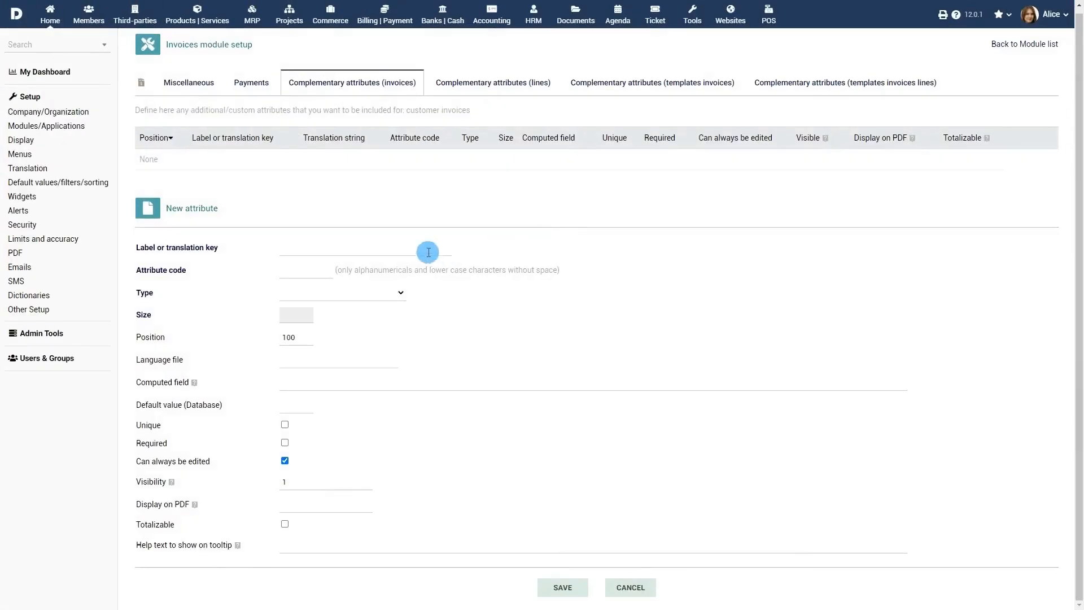
Step: Fill a new complementary attribute with label Agent Code, code iagentcode, type String
{"action": "left_click", "coordinate": [428, 251]}
{"action": "type", "text": "Agent Code"}
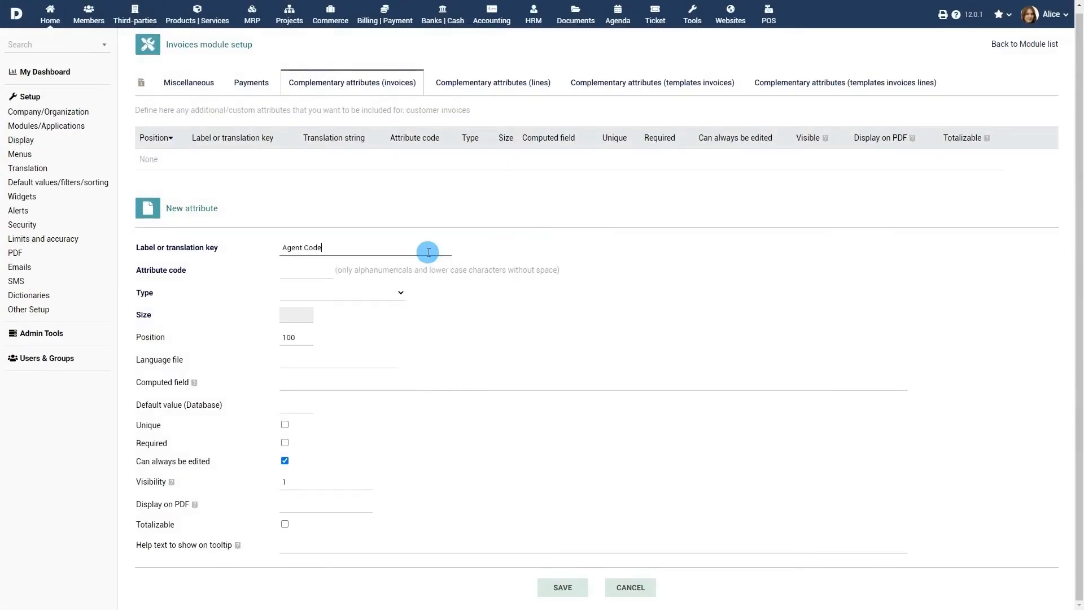
{"action": "left_click", "coordinate": [322, 271]}
{"action": "type", "text": "iagentcode"}
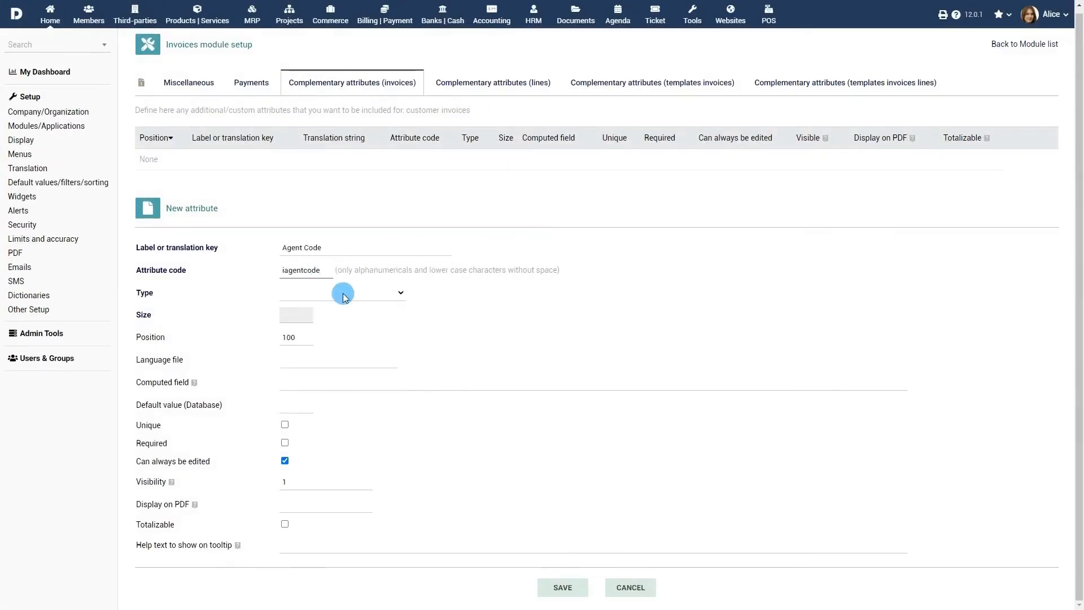
{"action": "left_click", "coordinate": [344, 293]}
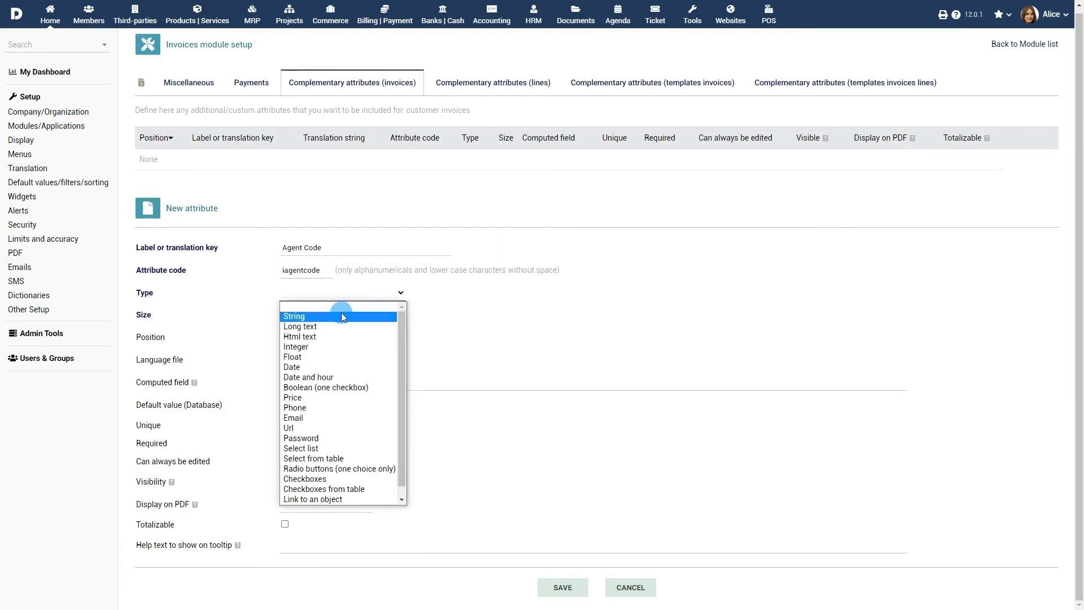
{"action": "left_click", "coordinate": [342, 313]}
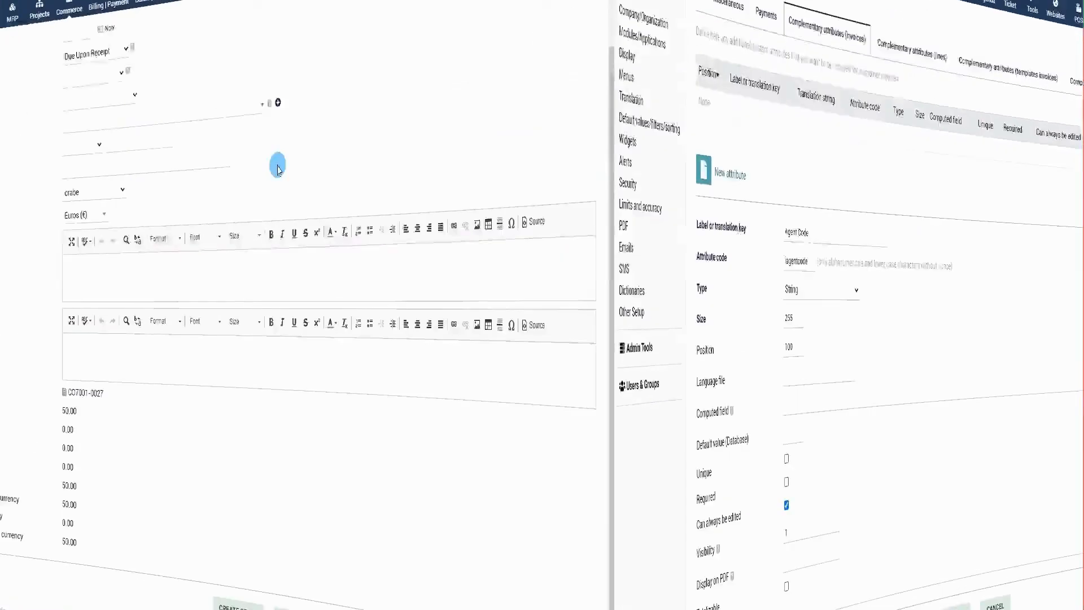